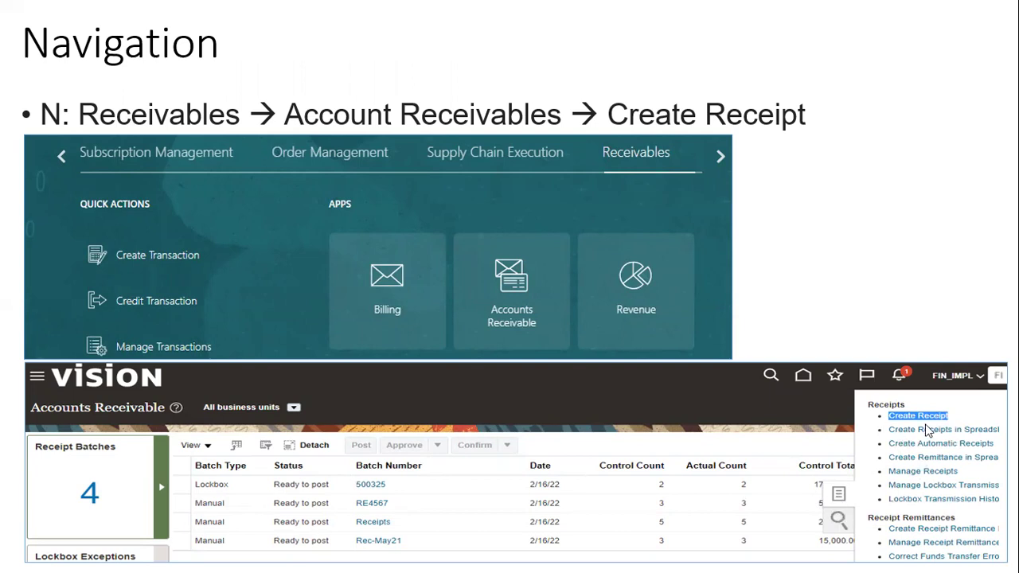
Leave the Create Receipt Navigation slide by bringing up the Windows task switcher
key(alt+Tab)
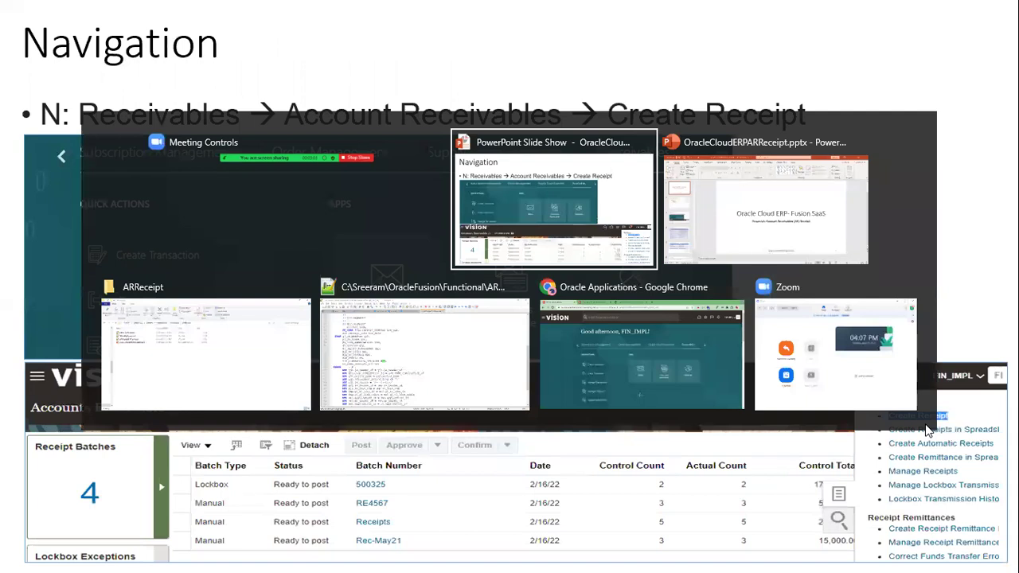
Switch to the browser, open Accounts Receivable full screen, and start Create Receipt from Tasks
key(alt+Tab)
key(alt+Tab)
key(alt+Tab)
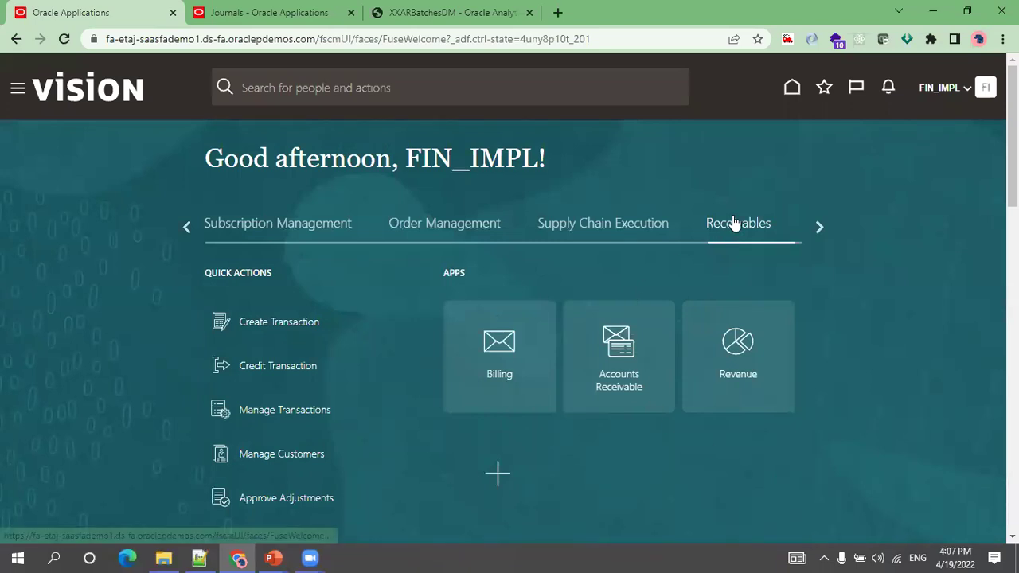
click(625, 363)
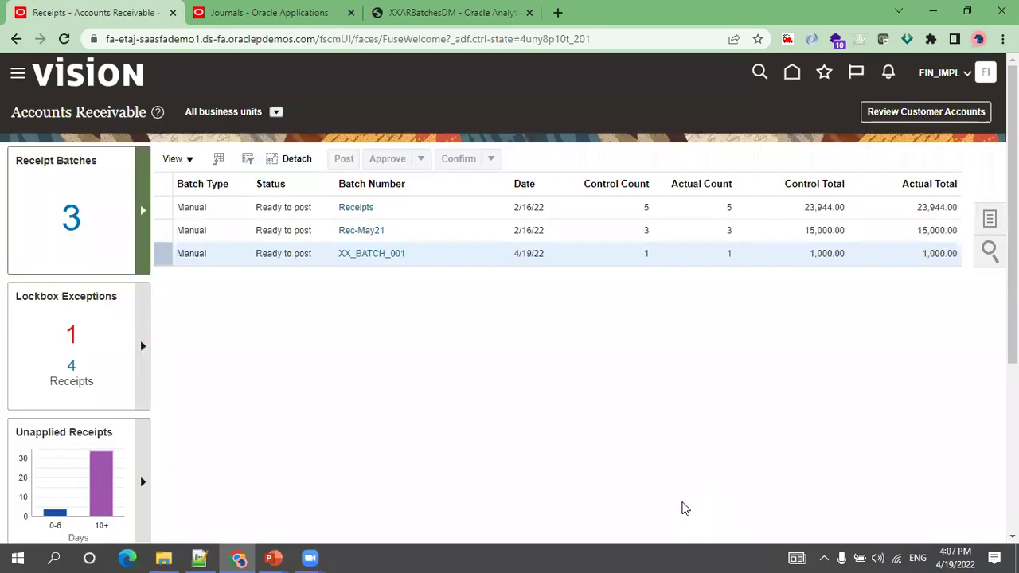
key(F11)
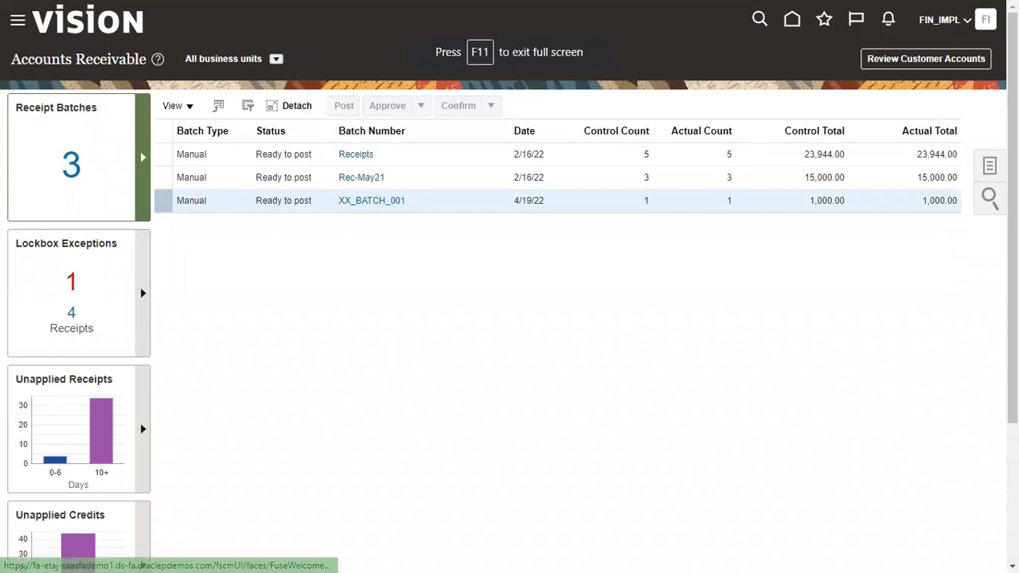
click(989, 164)
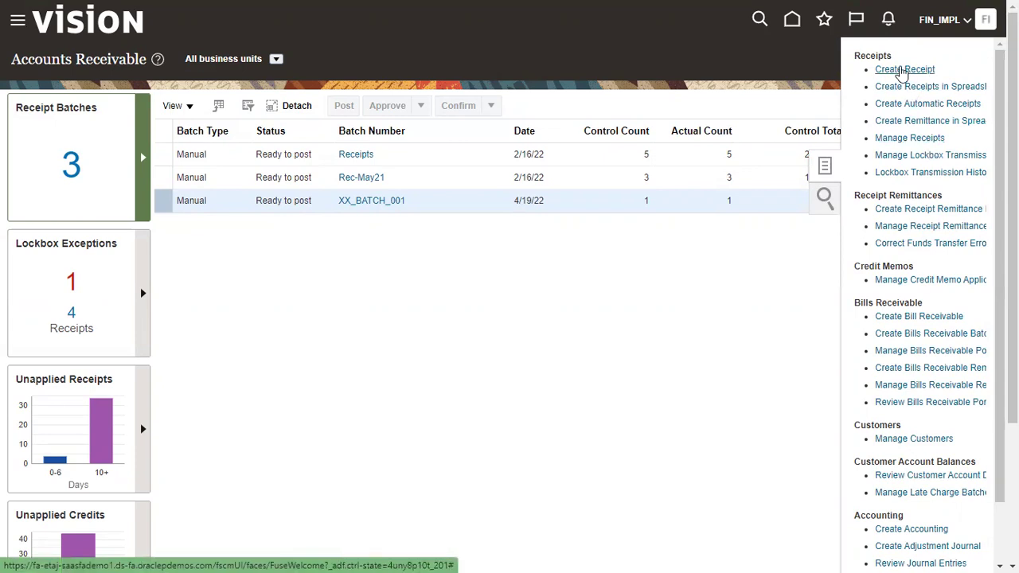
click(902, 70)
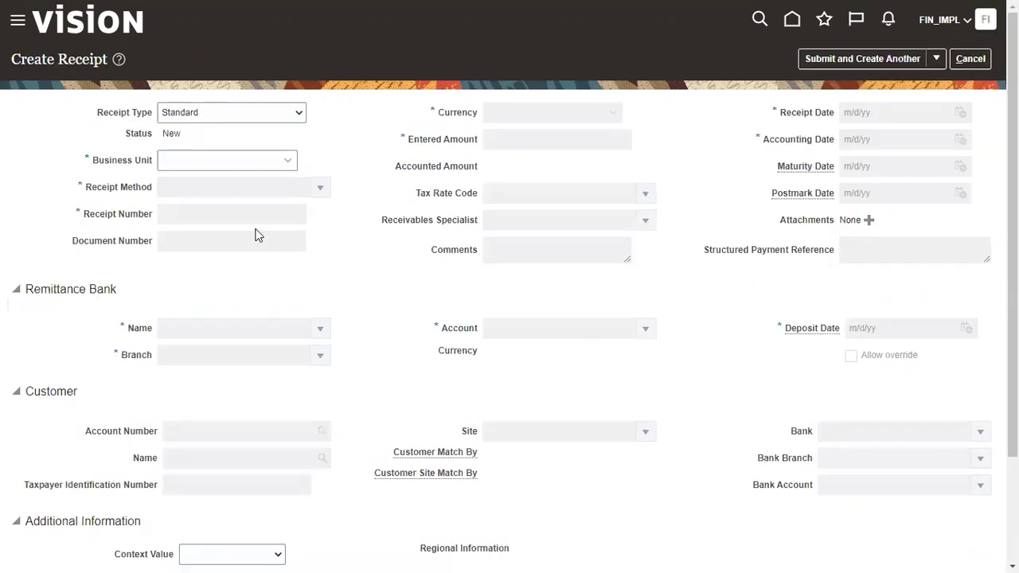
Keep receipt type Standard and set the Business Unit to US1 Business Unit
click(278, 118)
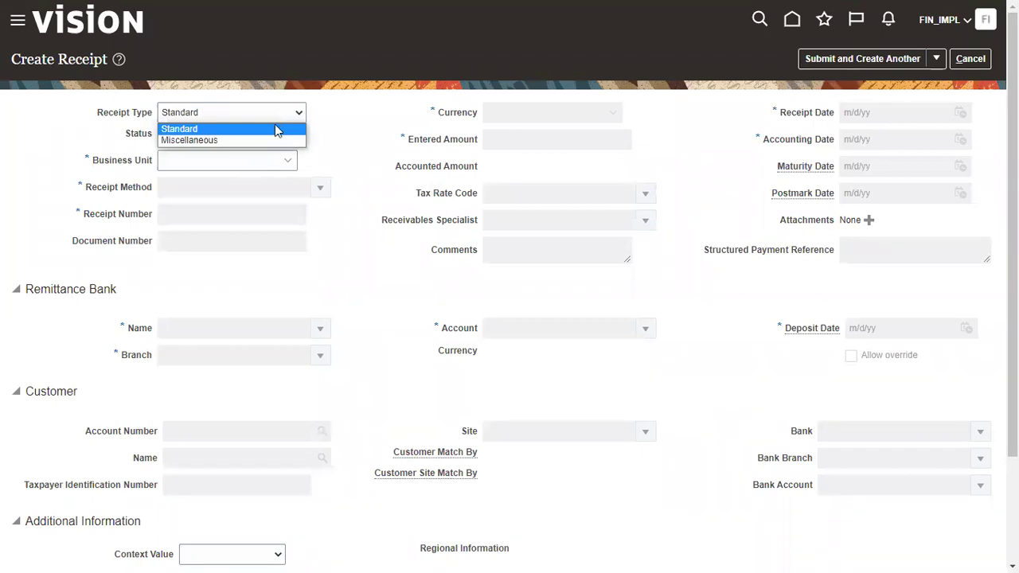
click(270, 130)
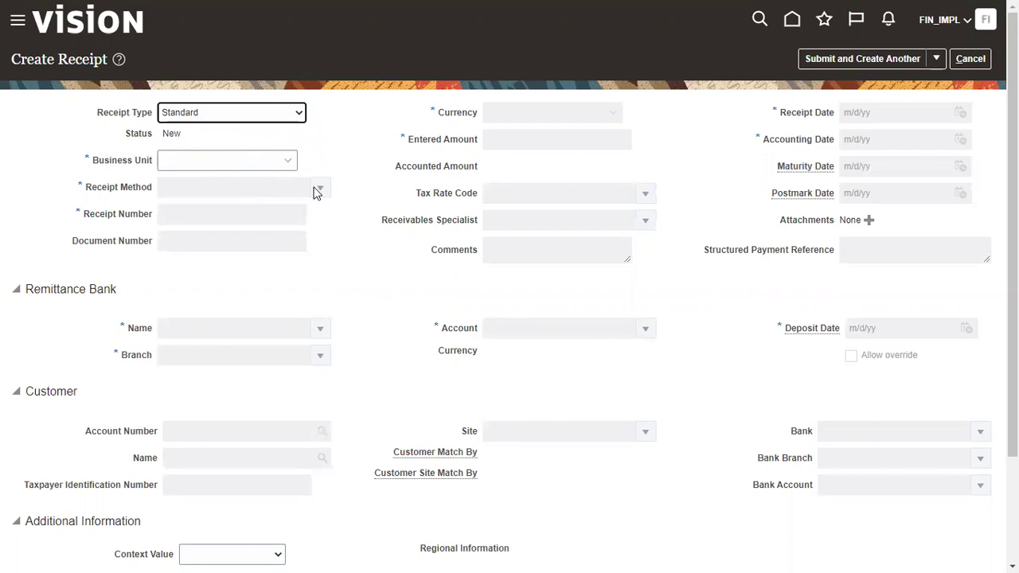
click(261, 164)
text(Us1)
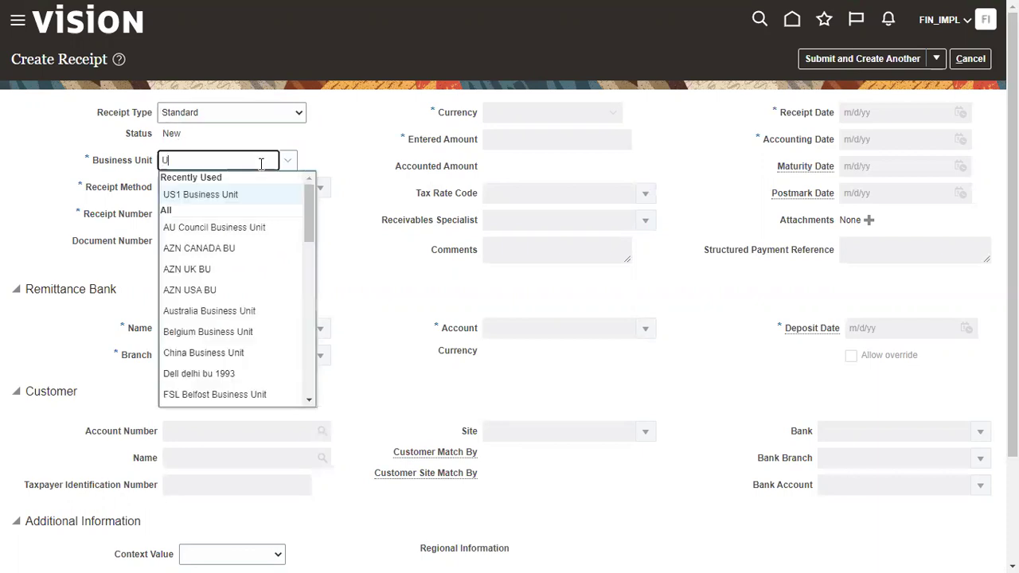
click(238, 182)
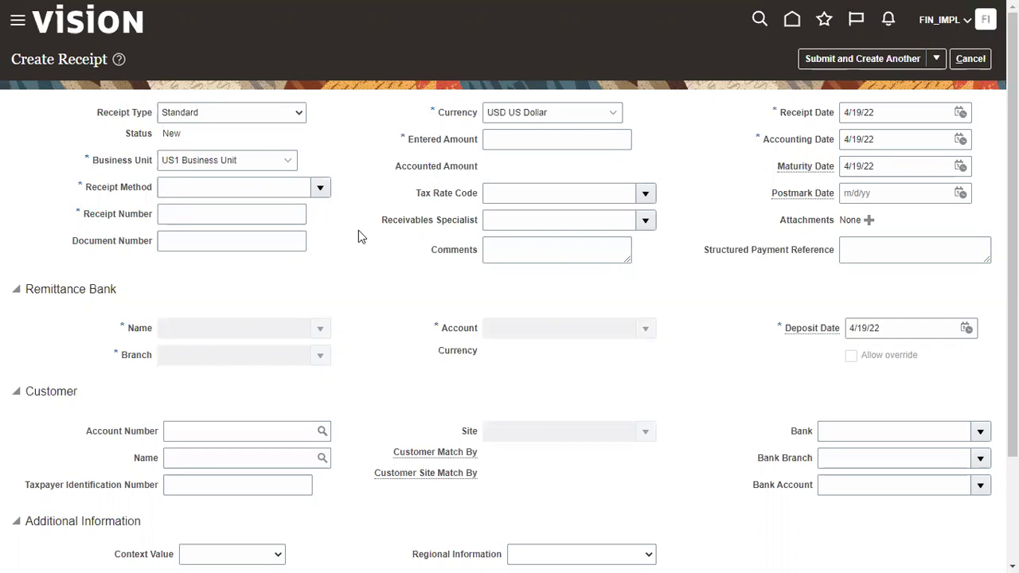
Use receipt method Check (Directly/No Remit) and enter receipt number XXORA_002
click(318, 194)
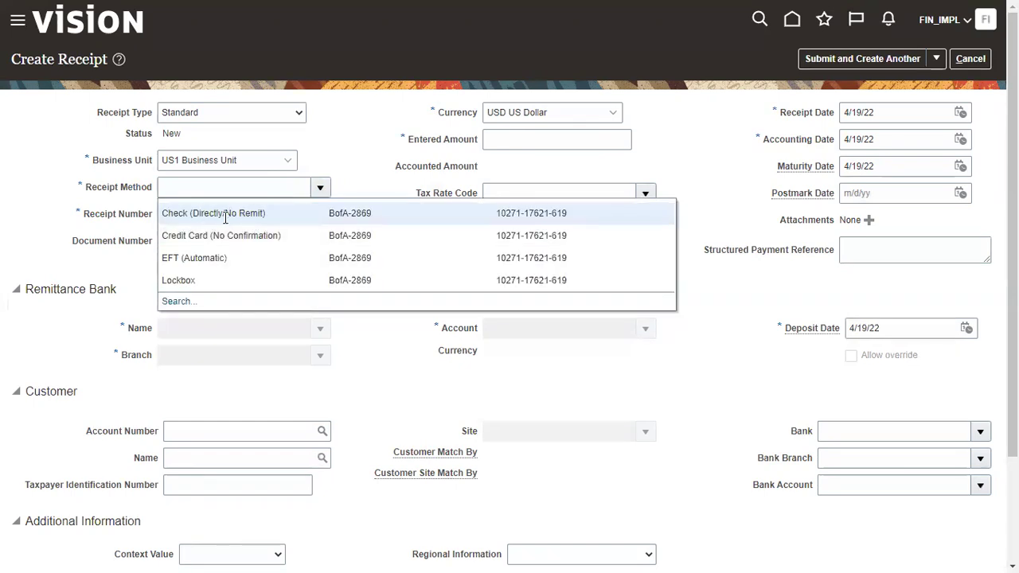
key(Escape)
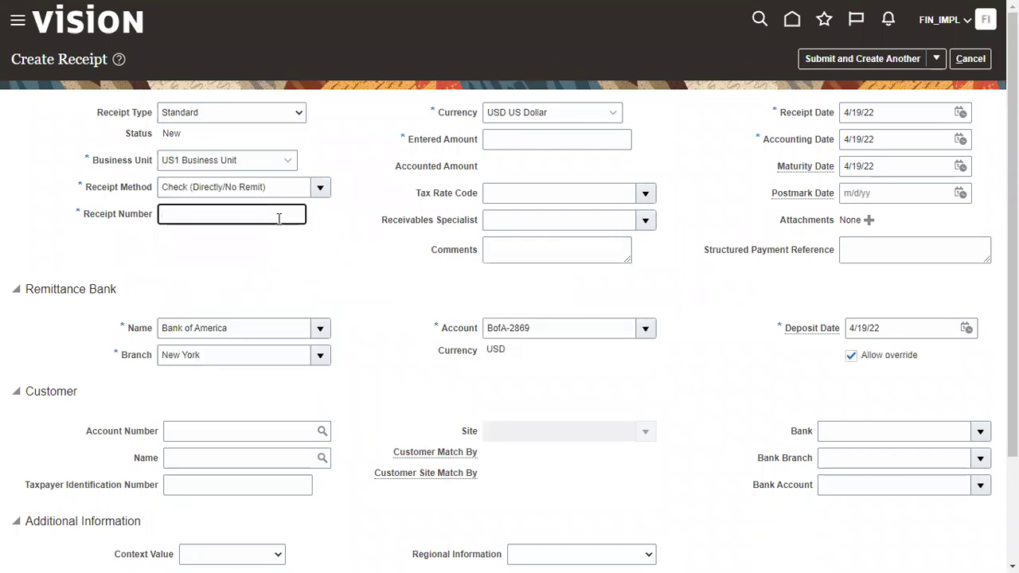
text(XXORA_002)
click(261, 381)
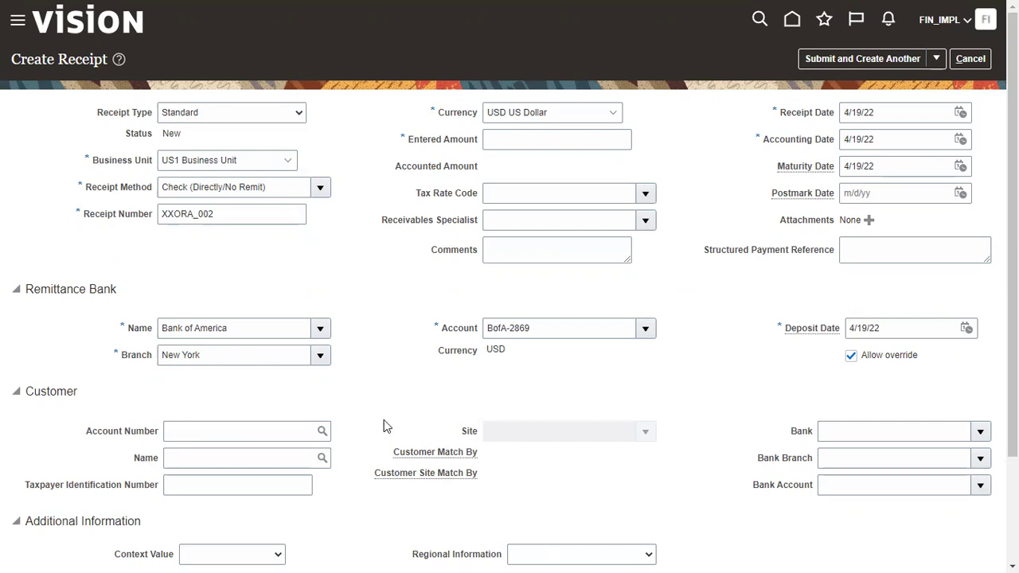
Enter 2500 as the receipt's entered amount
click(570, 141)
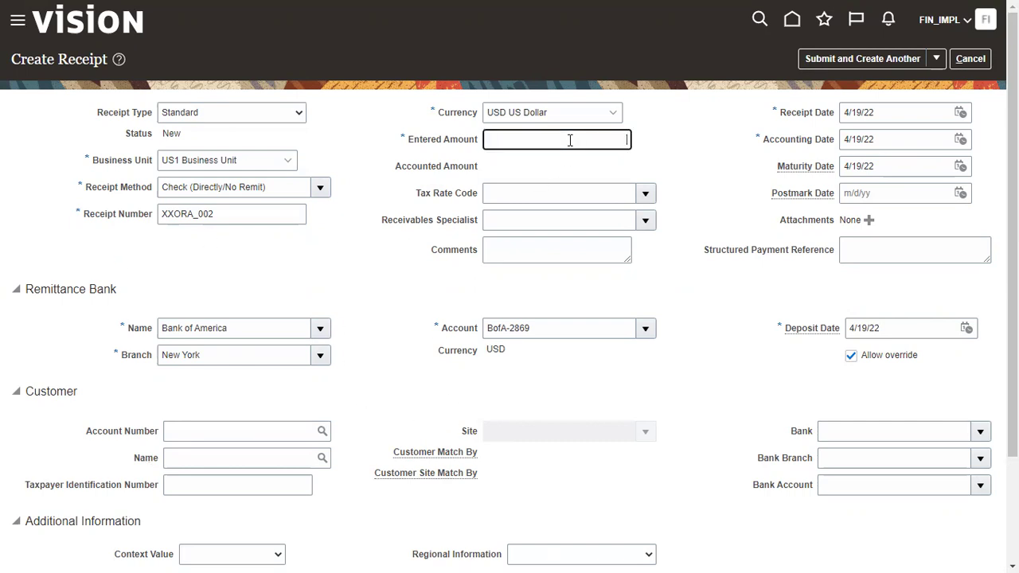
text(2500)
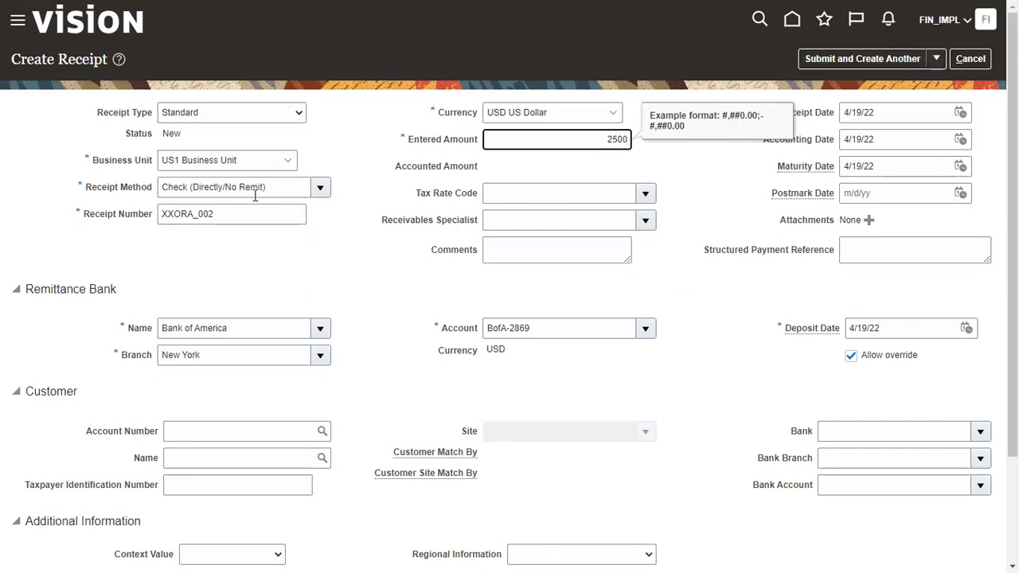
click(224, 212)
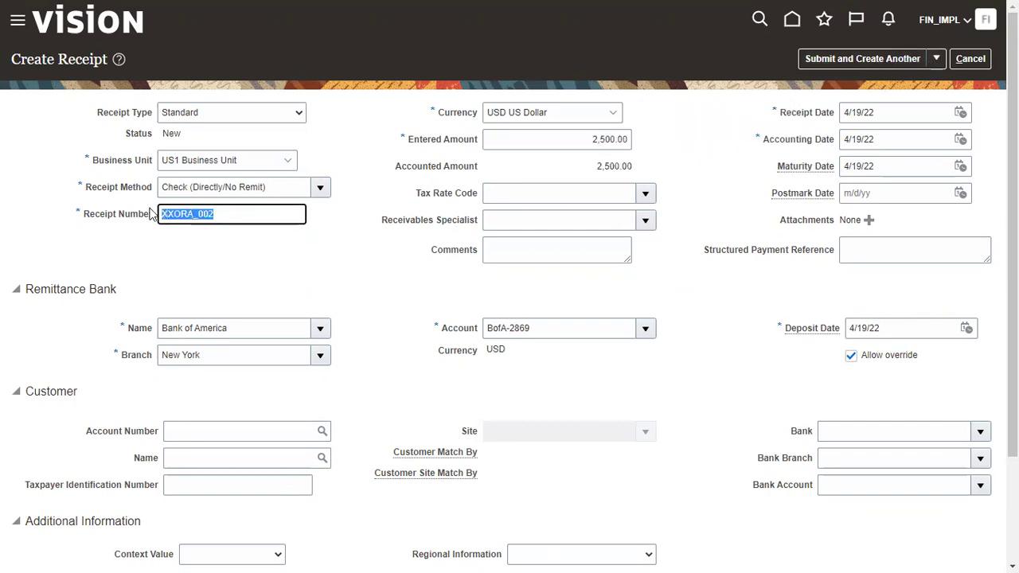
Submit receipt XXORA_002 without applying it and acknowledge the creation message
click(935, 61)
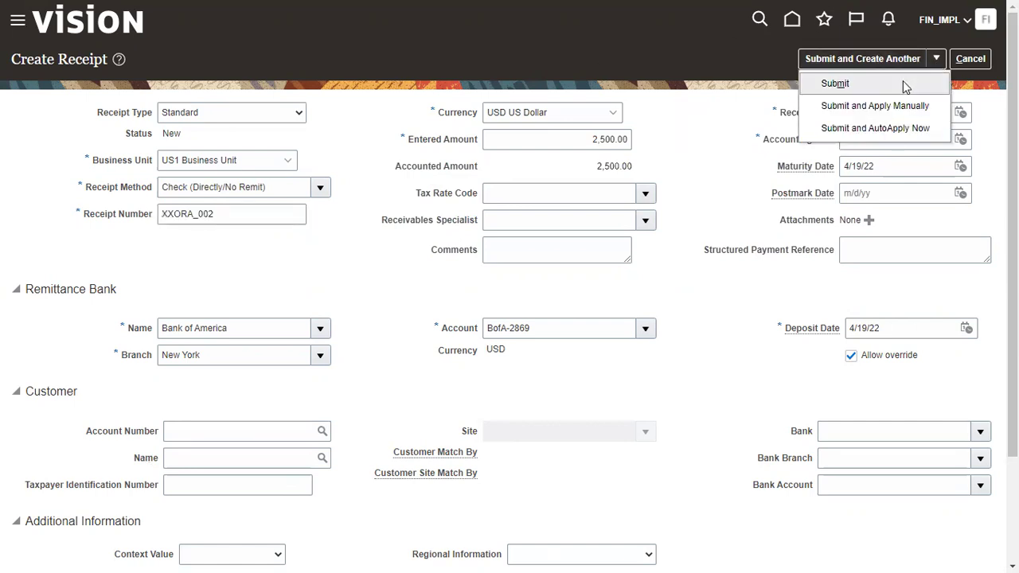
click(903, 82)
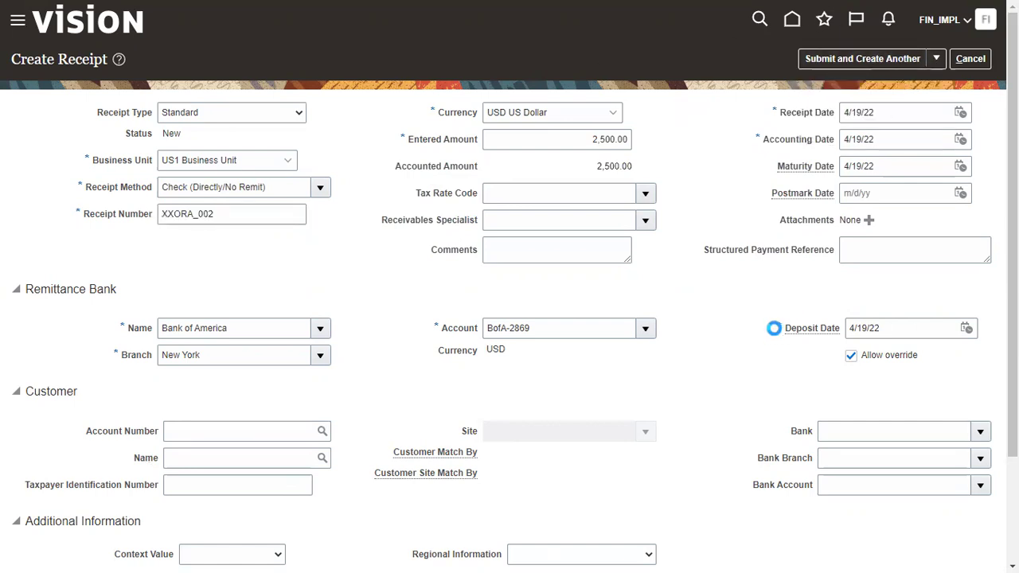
scroll(774, 328, down, 2)
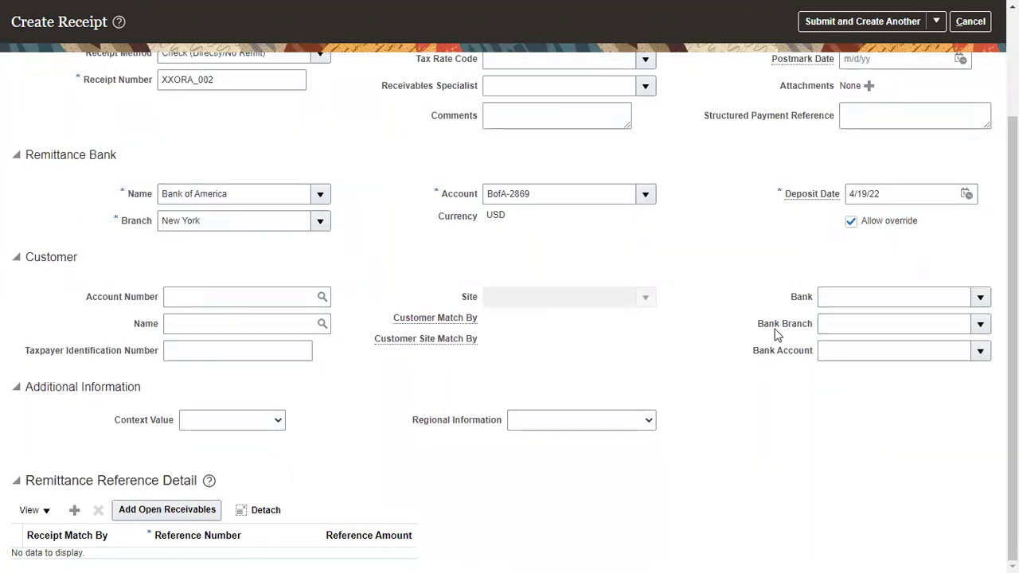
scroll(776, 331, up, 1)
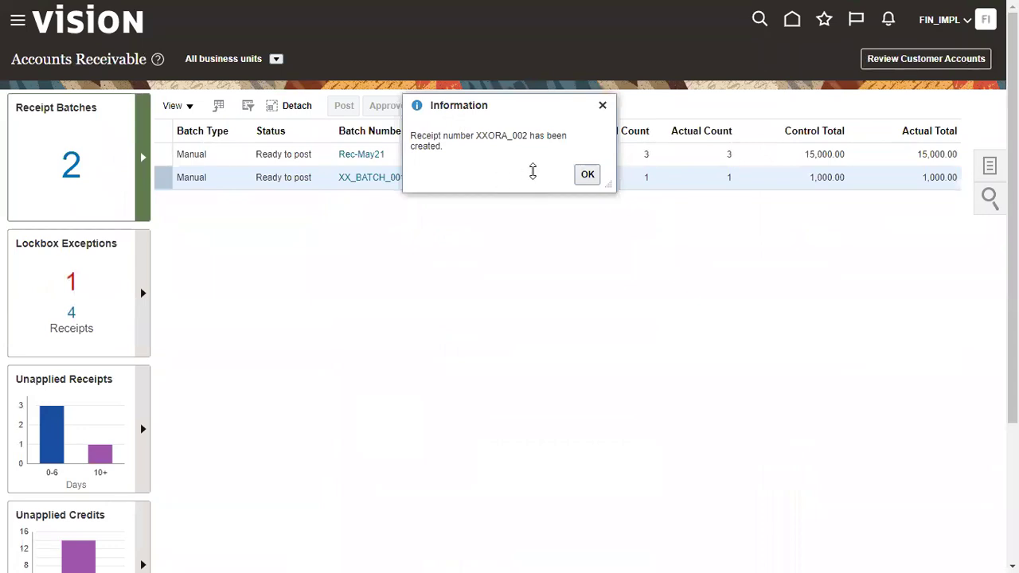
click(587, 177)
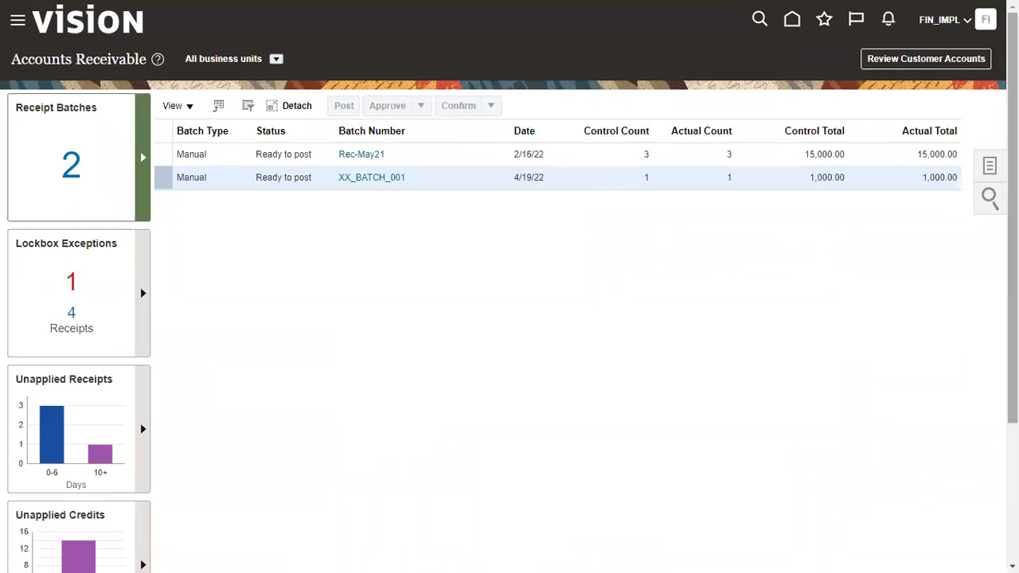
click(989, 162)
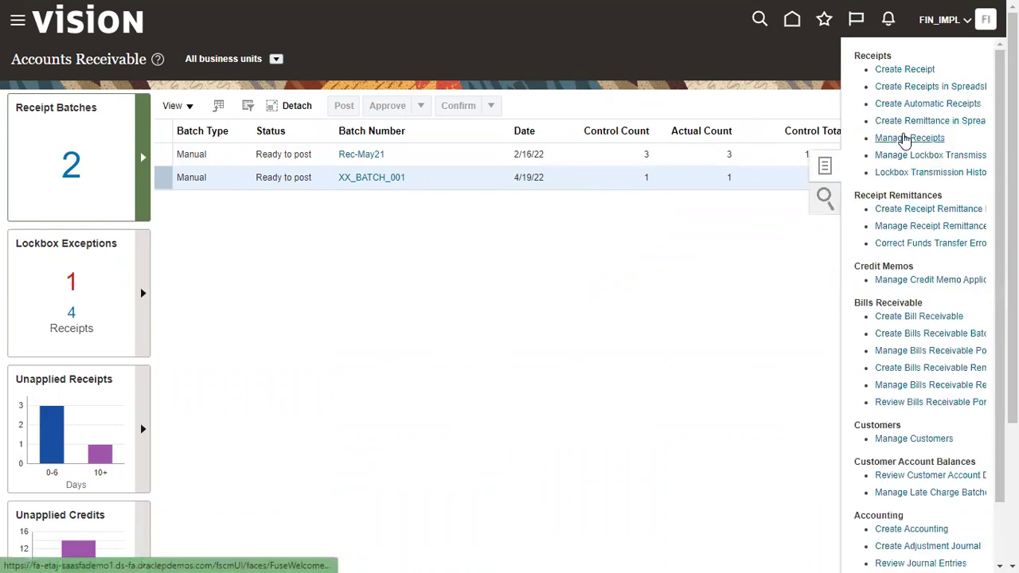
Search Manage Receipts for receipt number XXORA_002 and open the receipt
click(906, 137)
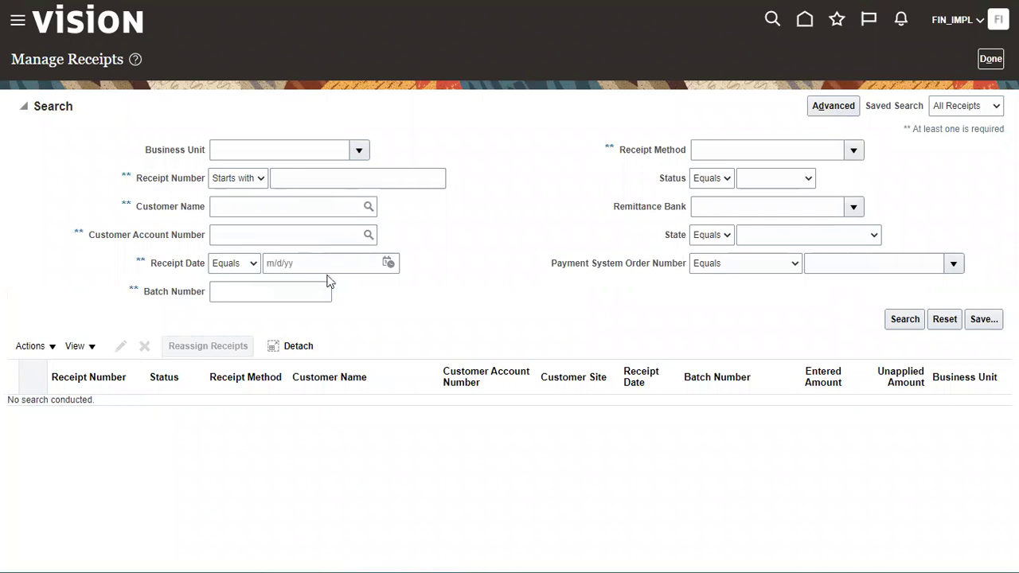
click(311, 292)
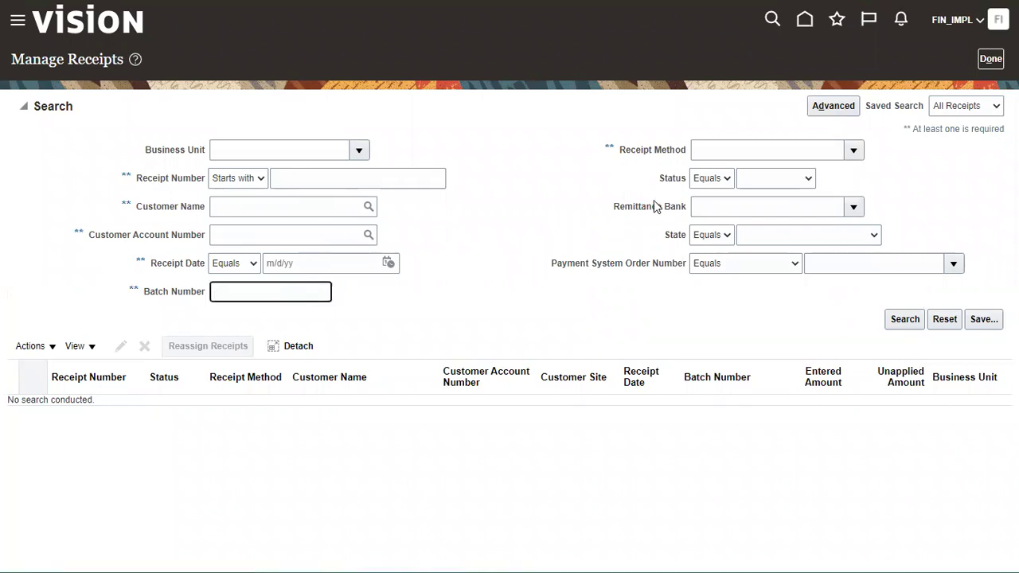
click(347, 176)
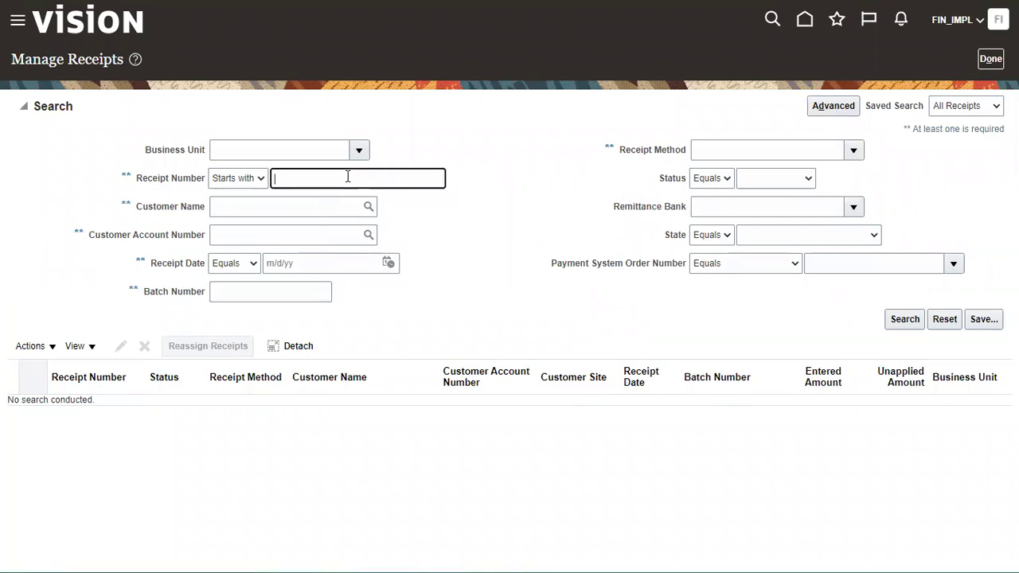
text(XXORA_002)
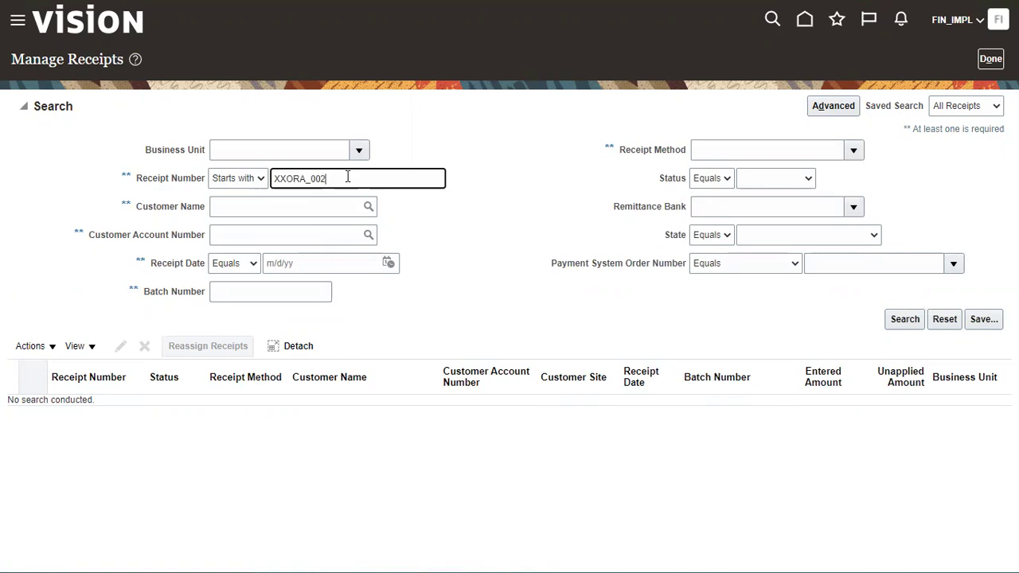
click(905, 320)
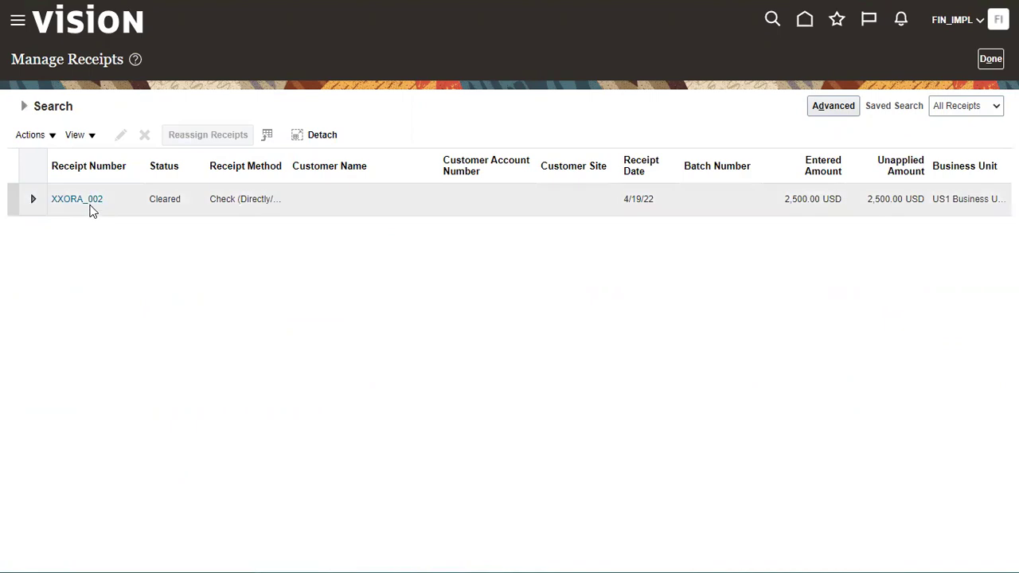
click(89, 201)
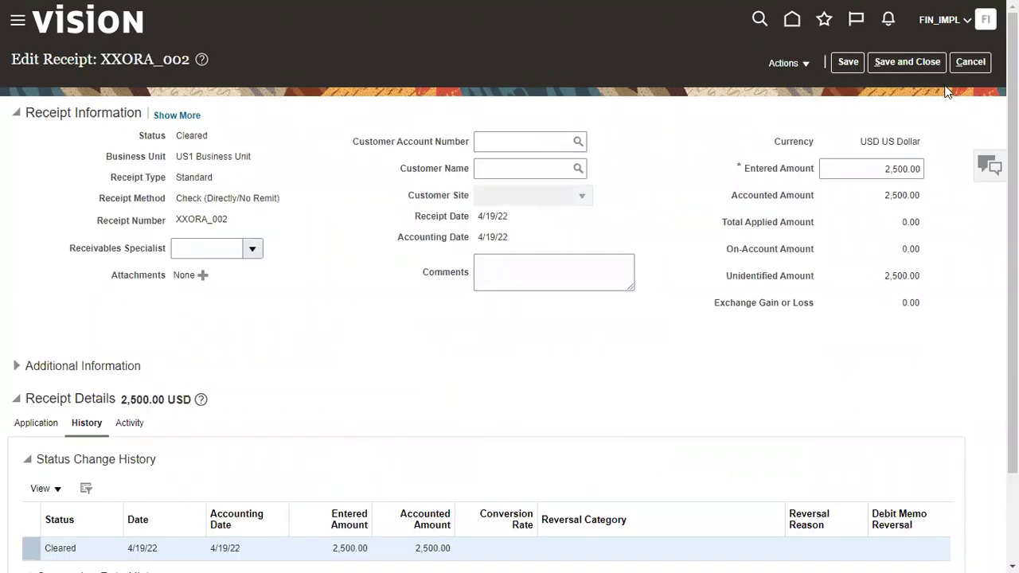
Post receipt XXORA_002 to the ledger via Actions, then exit full screen to the Journals tab
click(811, 68)
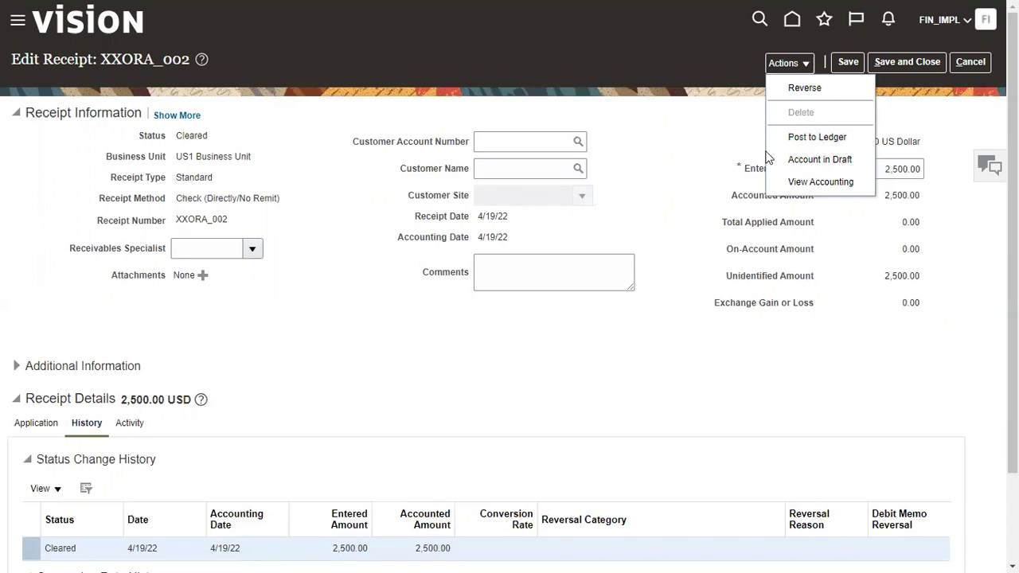
click(792, 142)
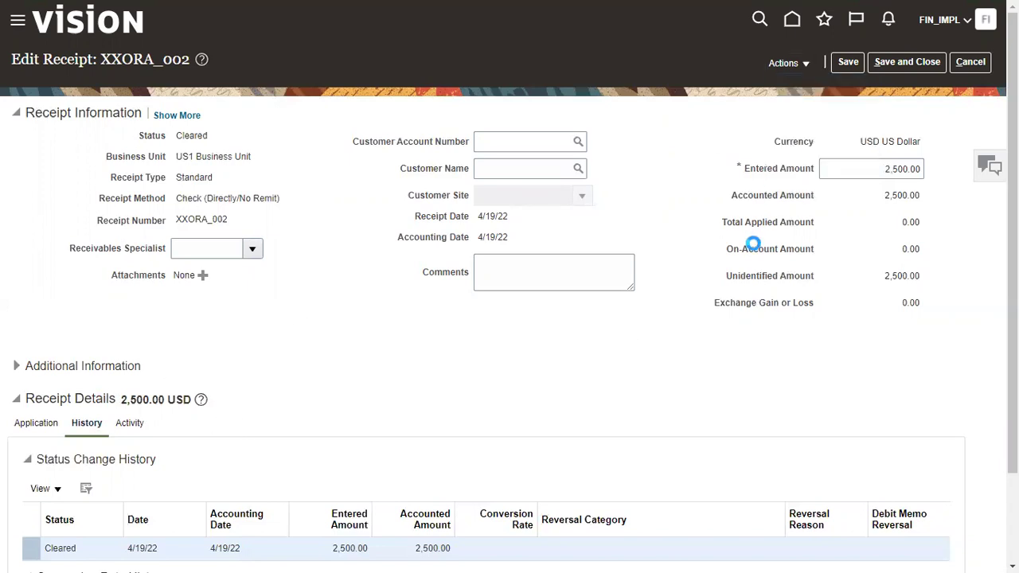
key(F11)
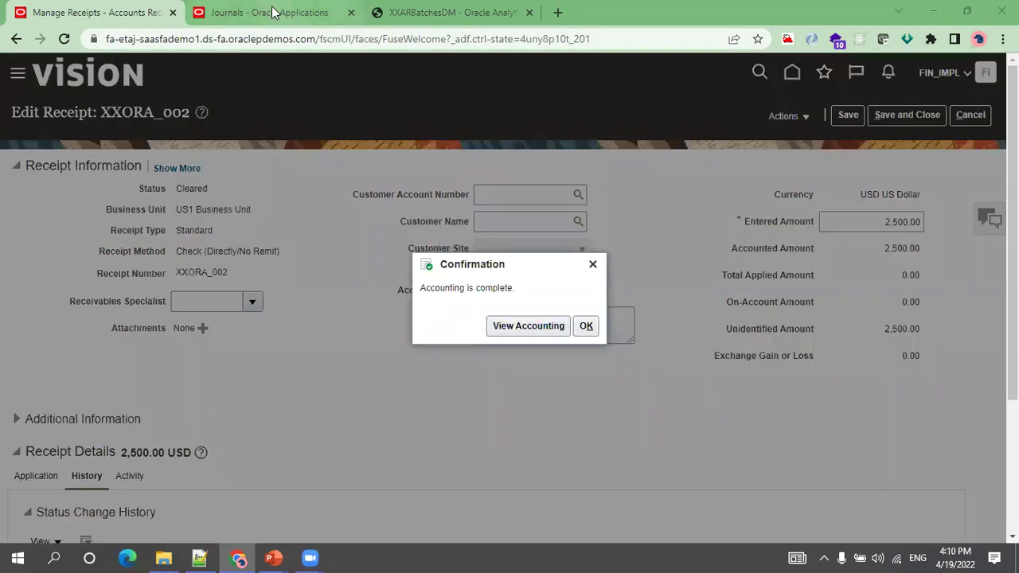
click(272, 12)
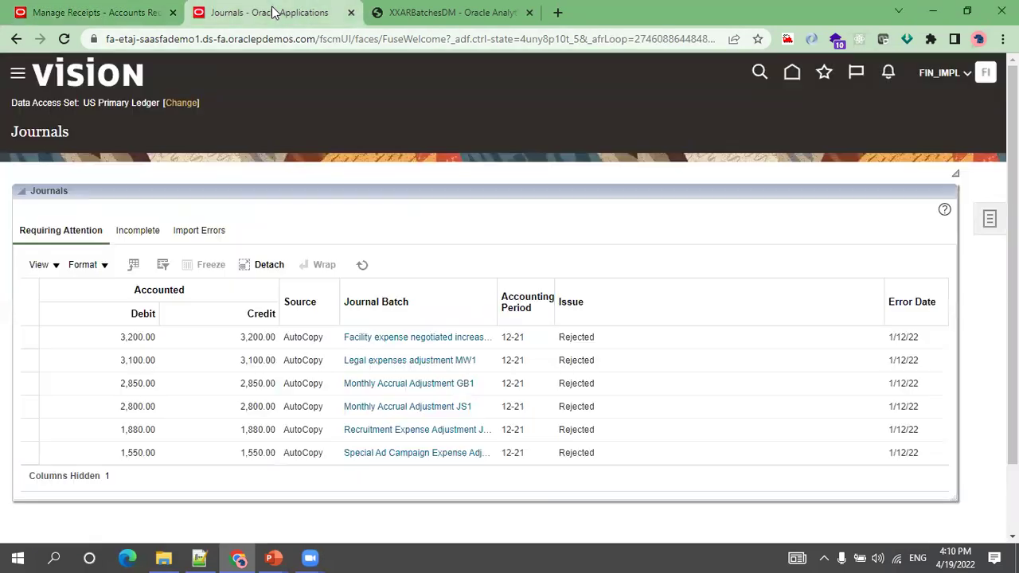
Preview XXARBatchesDM data with P_RECEIPT_NUM XXORA_002 in Table View
click(410, 16)
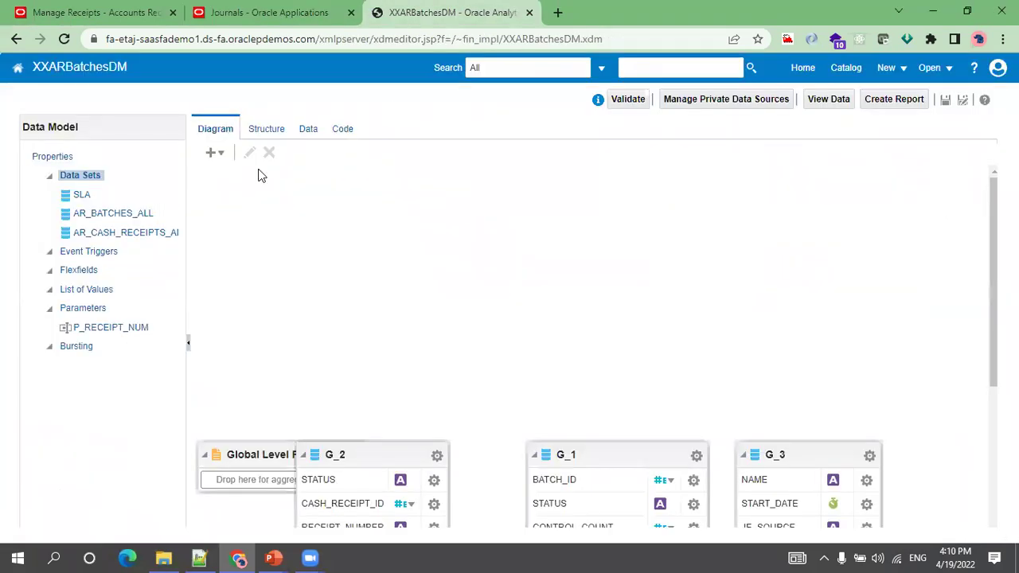
click(308, 128)
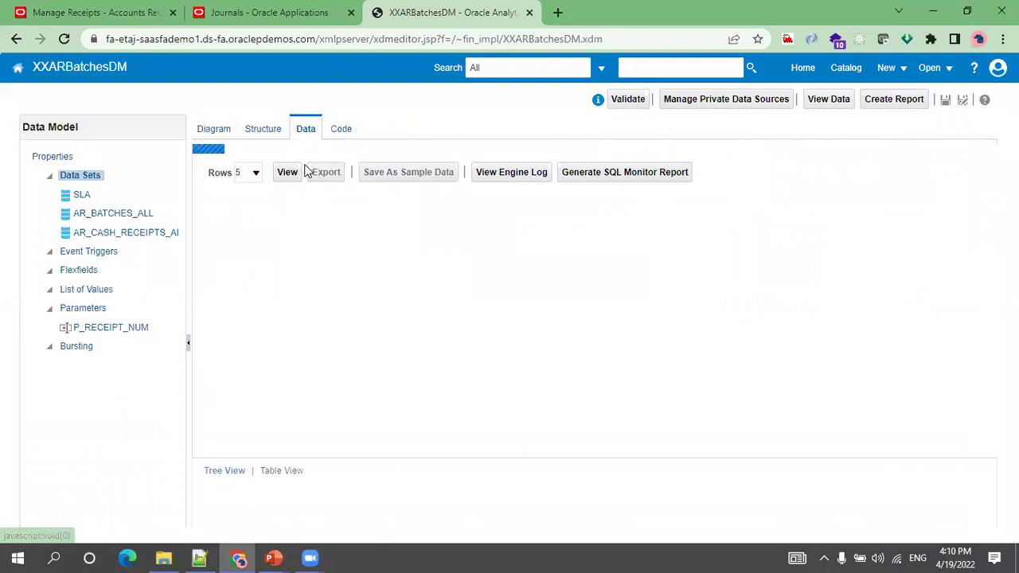
click(326, 158)
text(XXORA_002)
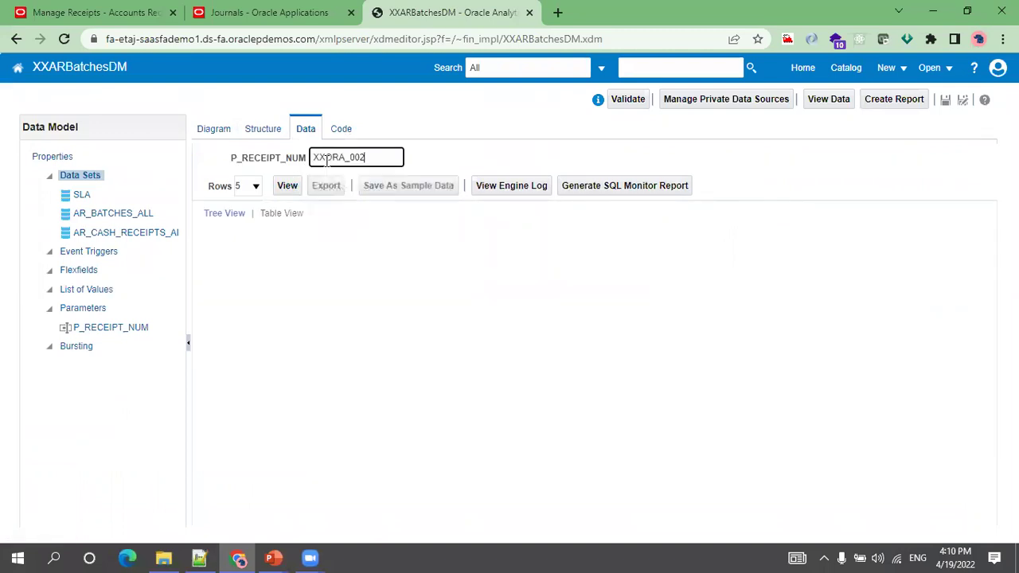
click(287, 188)
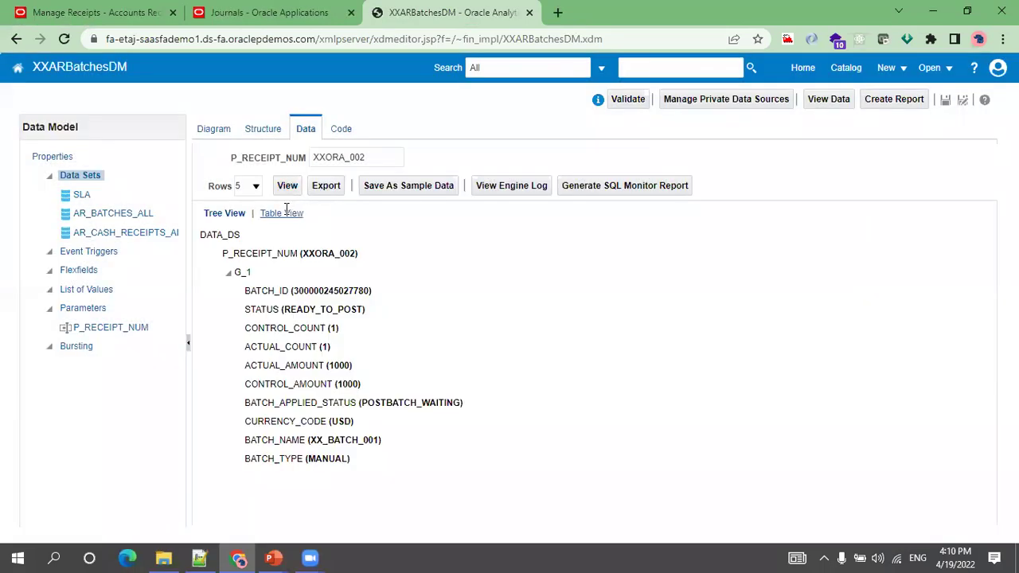
click(285, 213)
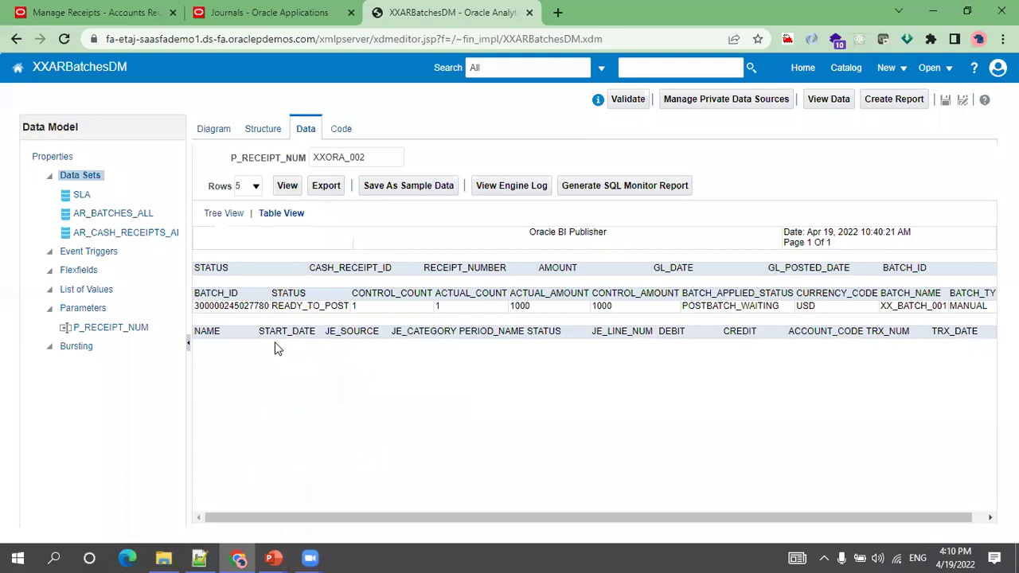
click(119, 13)
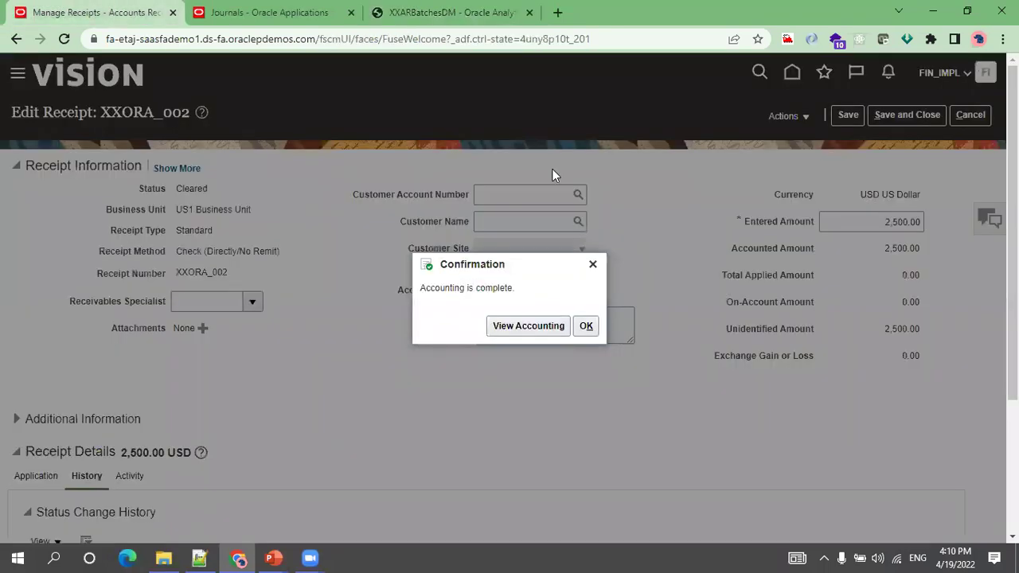
Review the accounting lines showing Cash debit and Unidentified cash credit for 2,500
click(531, 327)
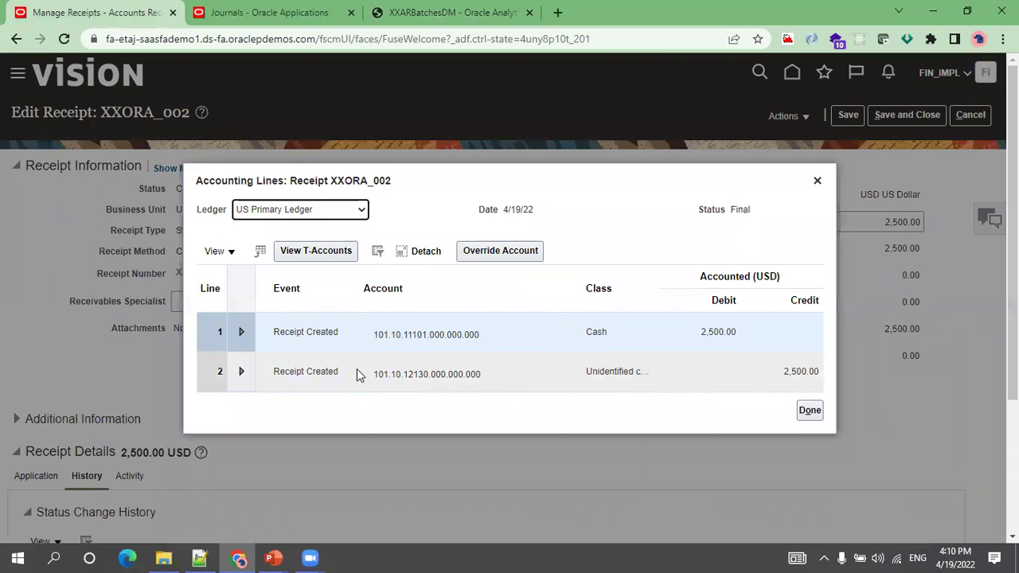
drag(660, 293, 732, 277)
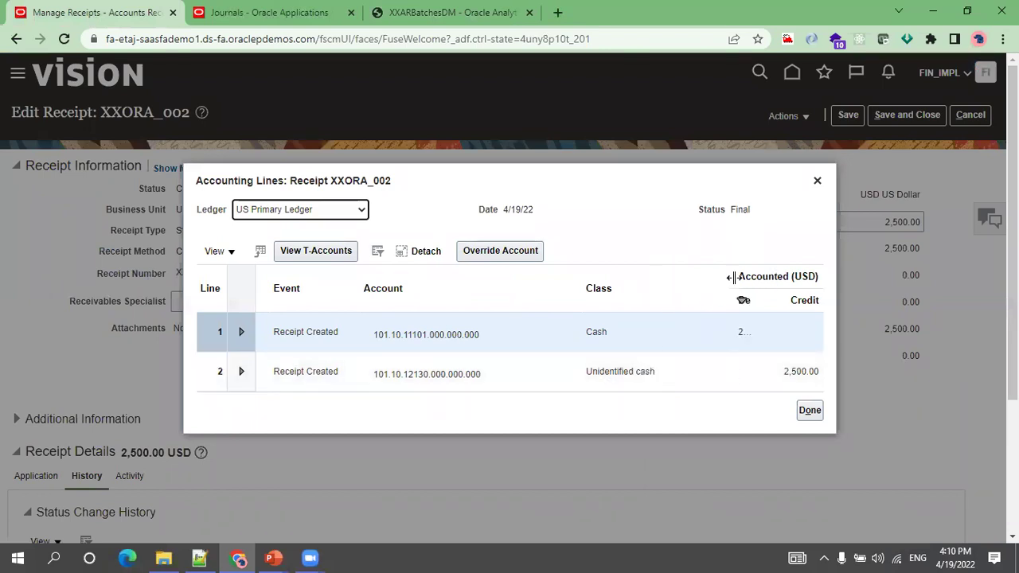
click(809, 410)
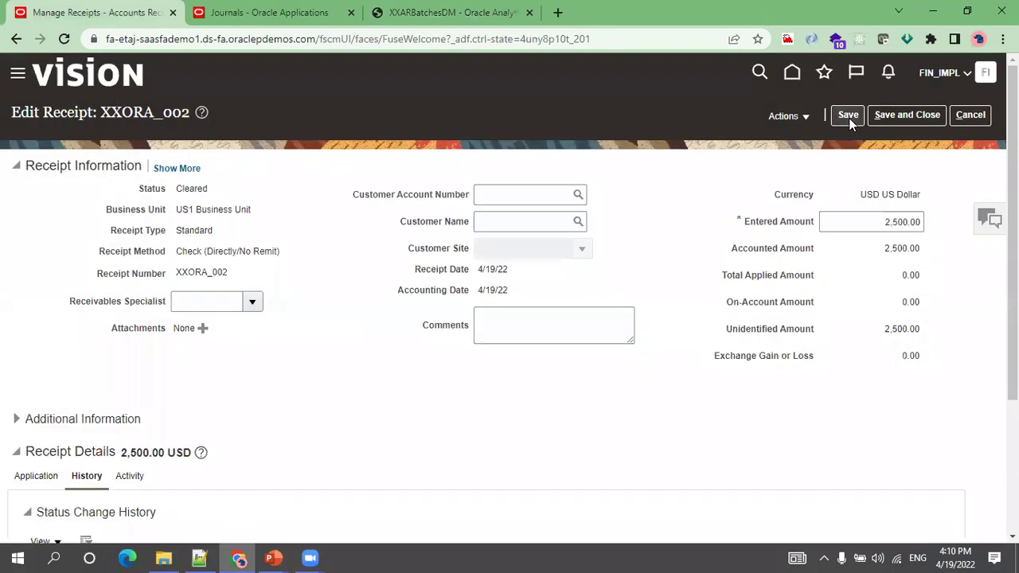
Save and close receipt XXORA_002, then go back to the XXARBatchesDM data model
click(848, 118)
click(877, 121)
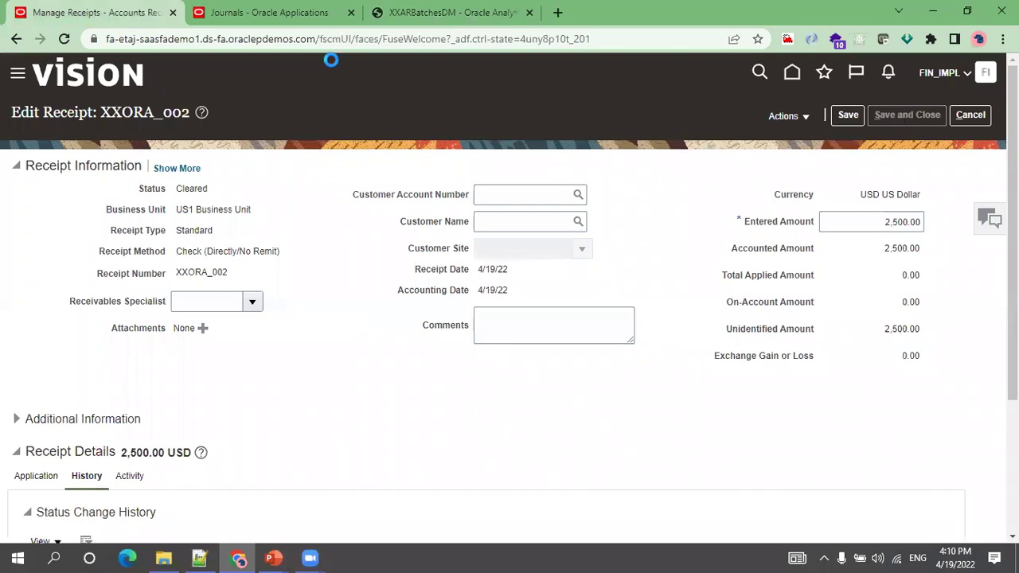
click(334, 14)
click(398, 14)
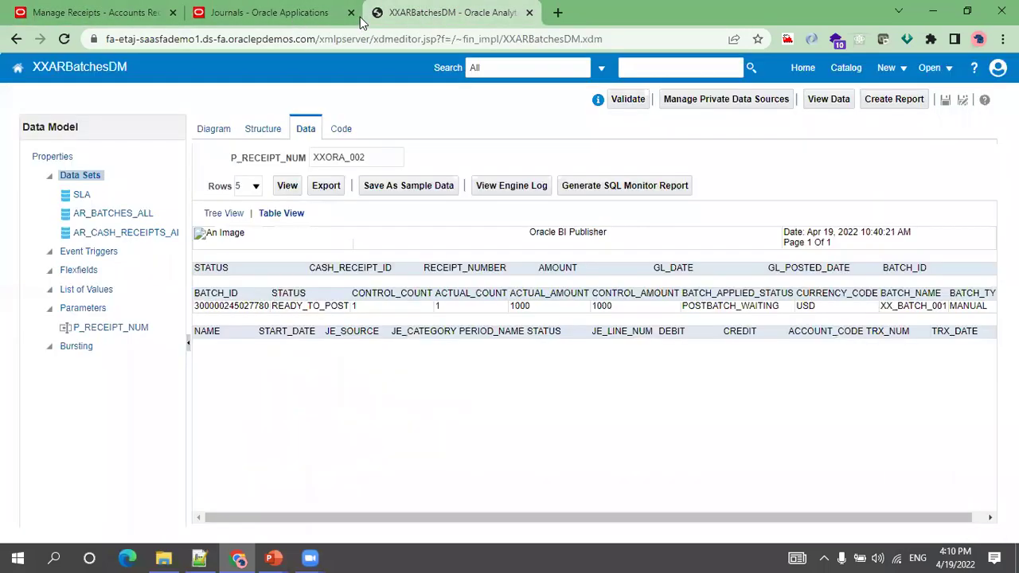
Select the XXORA_002 parameter value and open the SLA data set for editing from the Diagram
click(362, 158)
drag(362, 159, 280, 164)
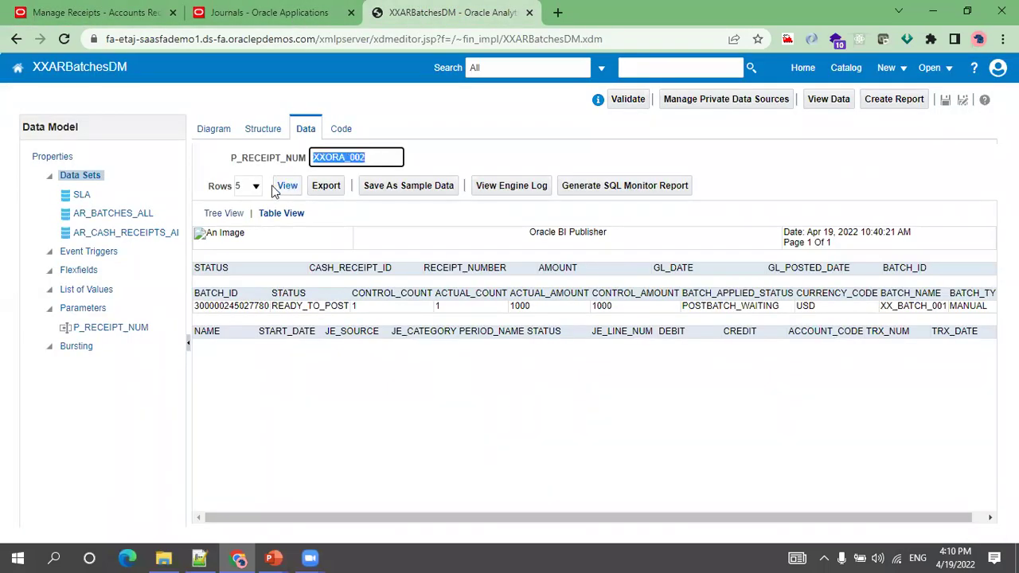
click(82, 196)
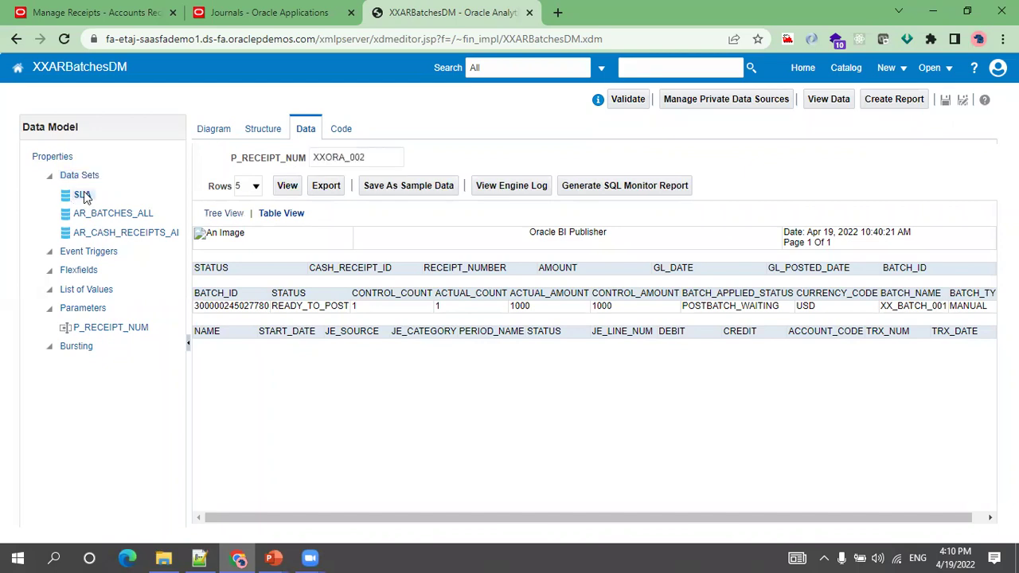
click(213, 129)
click(246, 152)
Check the SLA query's receipt number condition, close the editor, and return to the data preview
scroll(448, 352, down, 2)
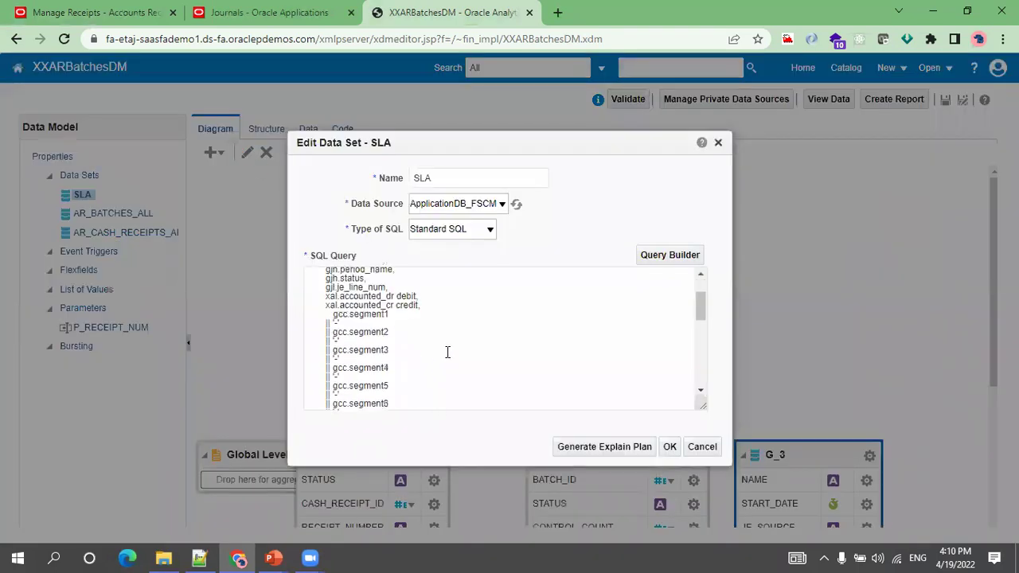
scroll(447, 352, down, 5)
click(457, 402)
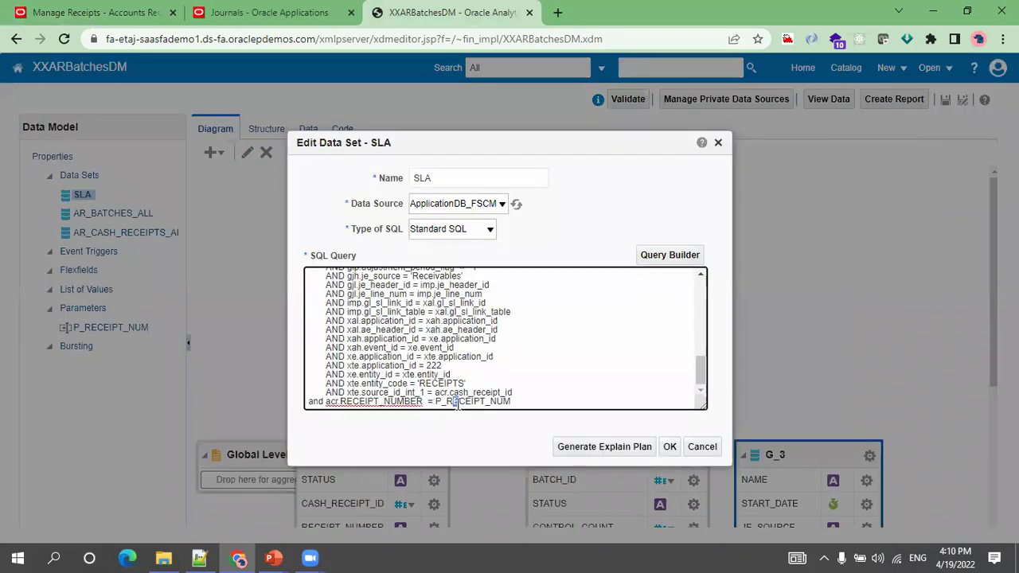
click(668, 449)
click(307, 130)
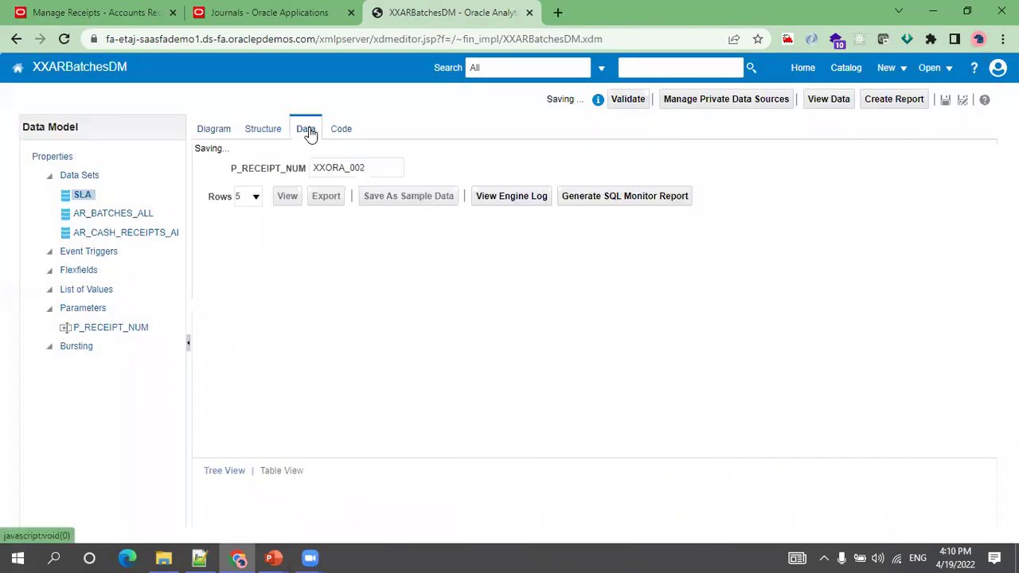
click(372, 156)
Rerun the data model for XXORA_002 and show its Receivables journal lines as a table
click(287, 186)
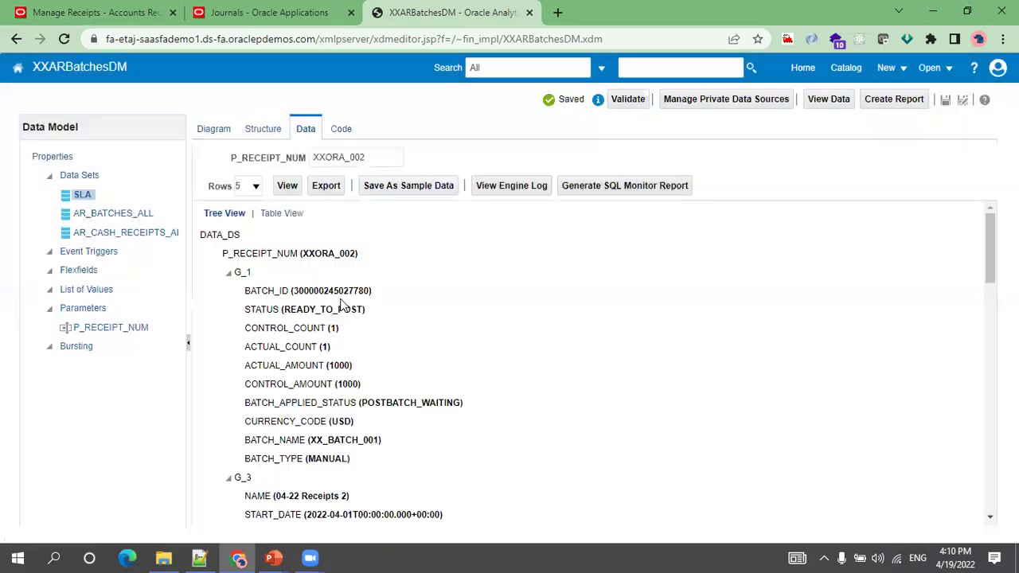
click(281, 213)
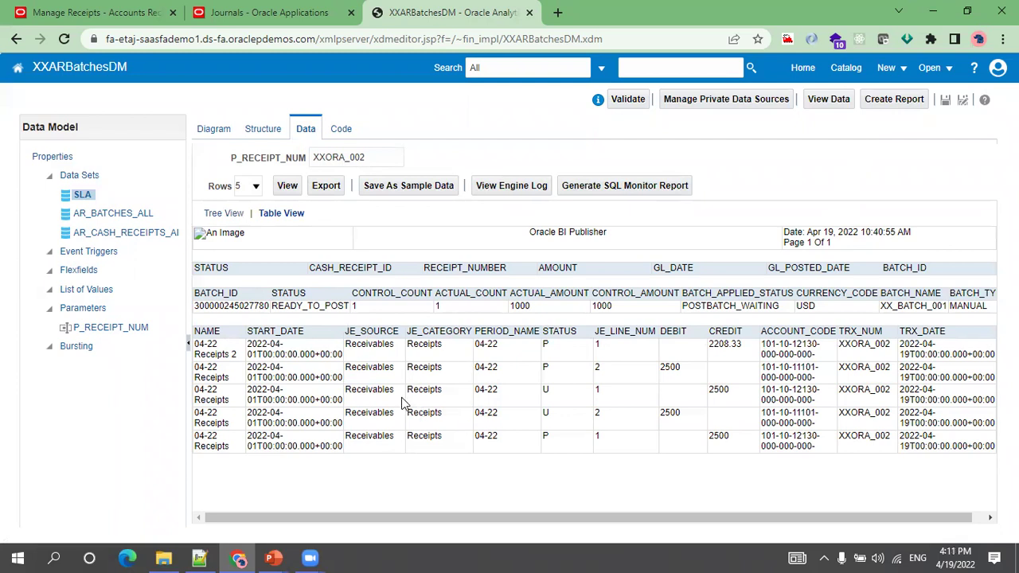
triple_click(436, 414)
click(705, 430)
Highlight the XXORA_002 transaction number and the 04-22 Receipts journal name, then return to Journals
double_click(855, 345)
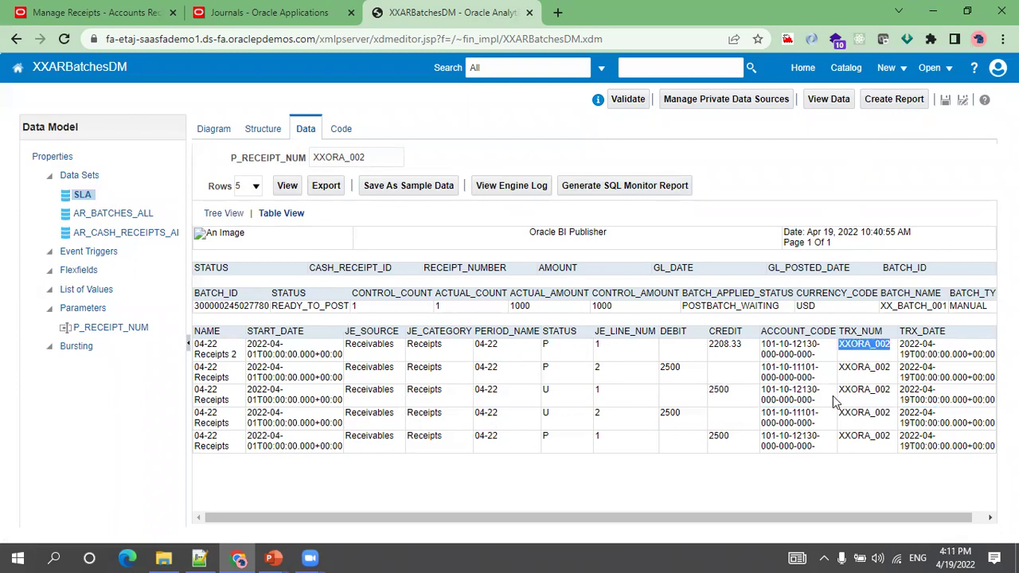
triple_click(784, 370)
click(784, 371)
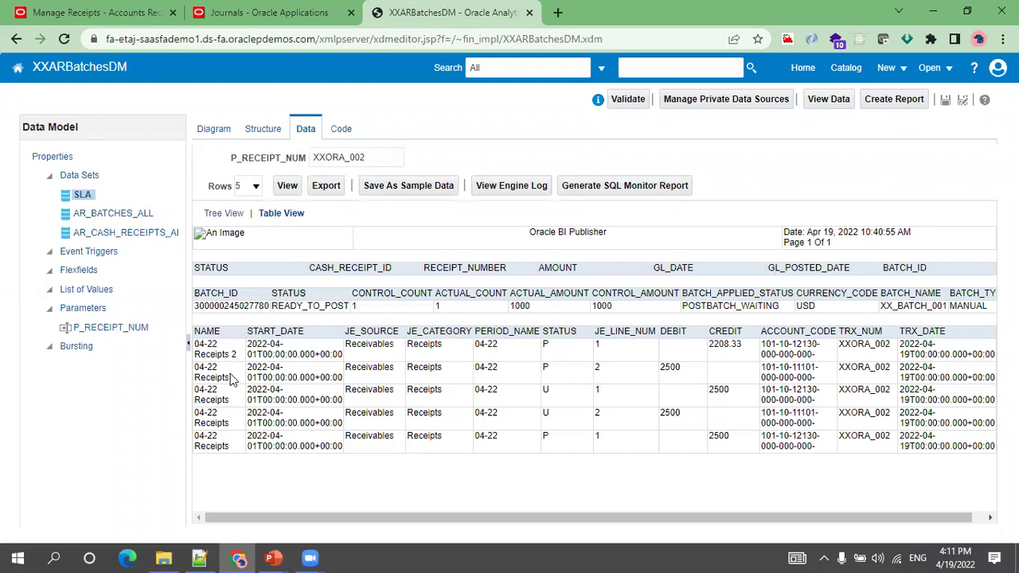
drag(231, 381, 197, 369)
key(ctrl+c)
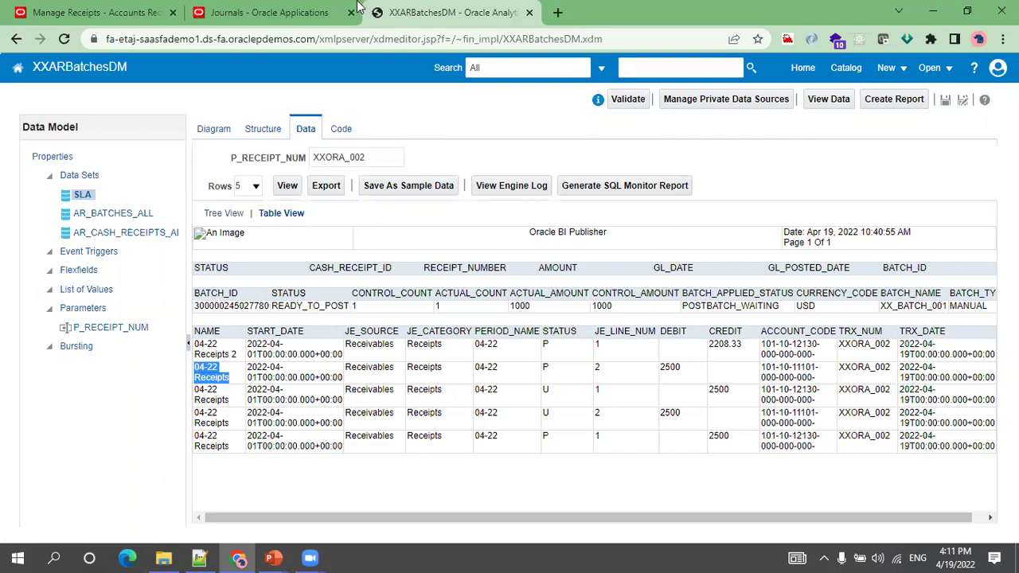
click(358, 9)
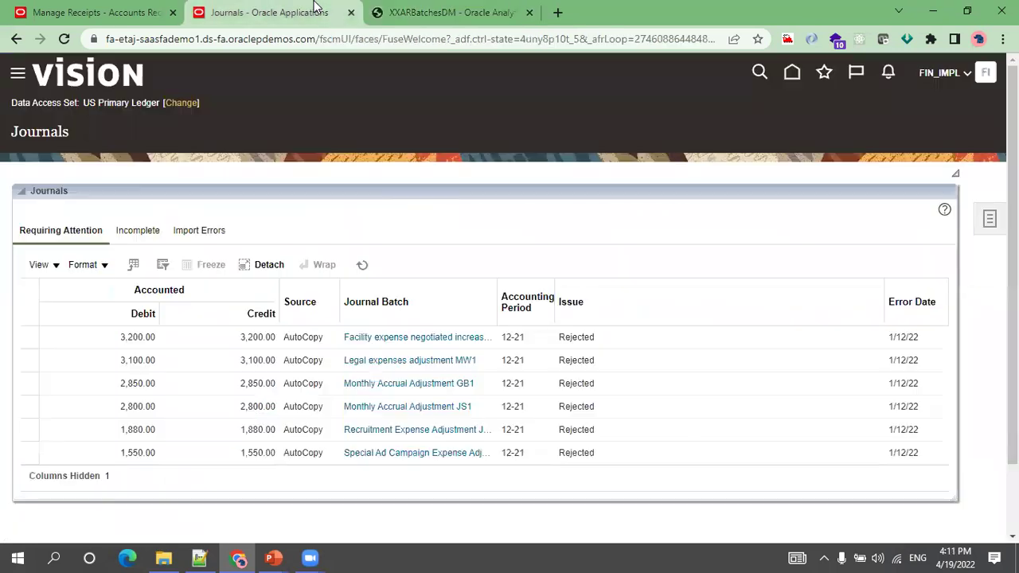
Reopen the Journals work area from General Accounting on the home page and show its task list
click(990, 220)
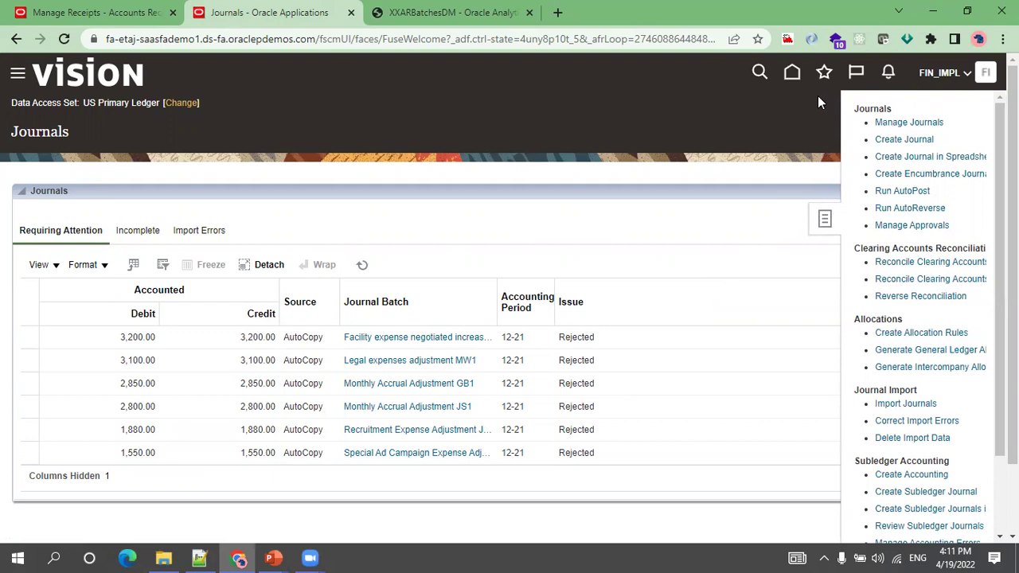
click(792, 80)
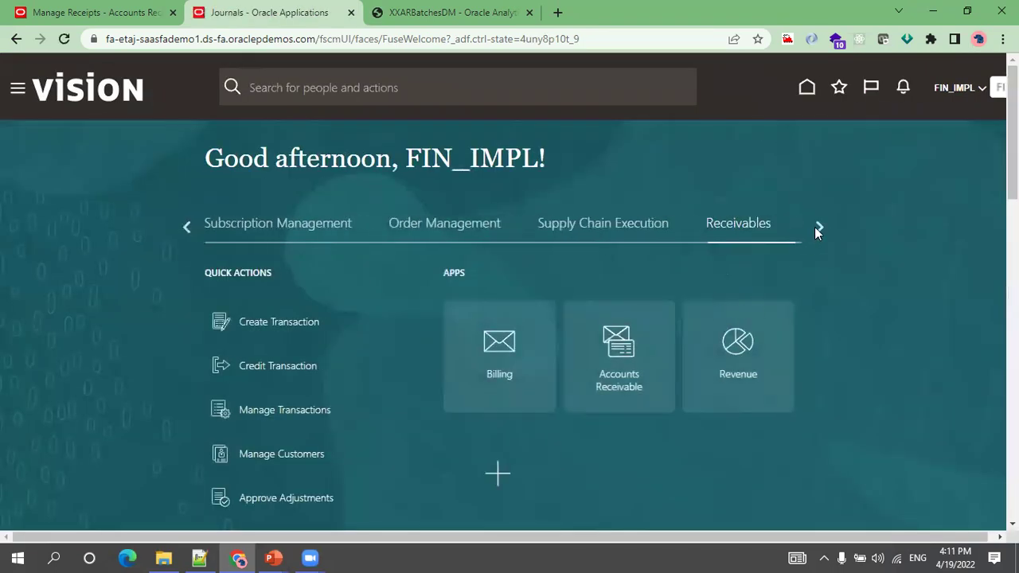
click(817, 228)
click(651, 225)
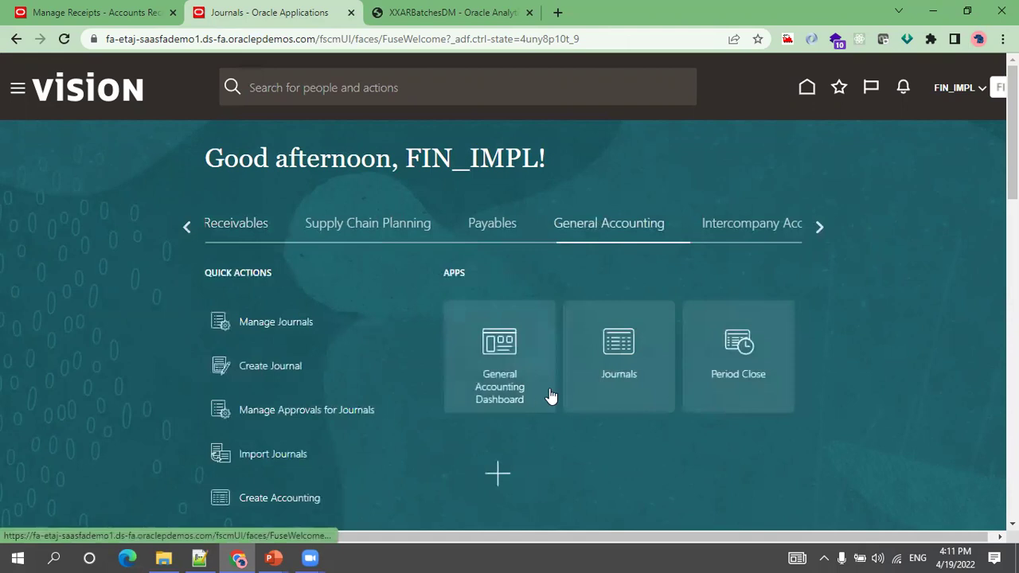
click(609, 353)
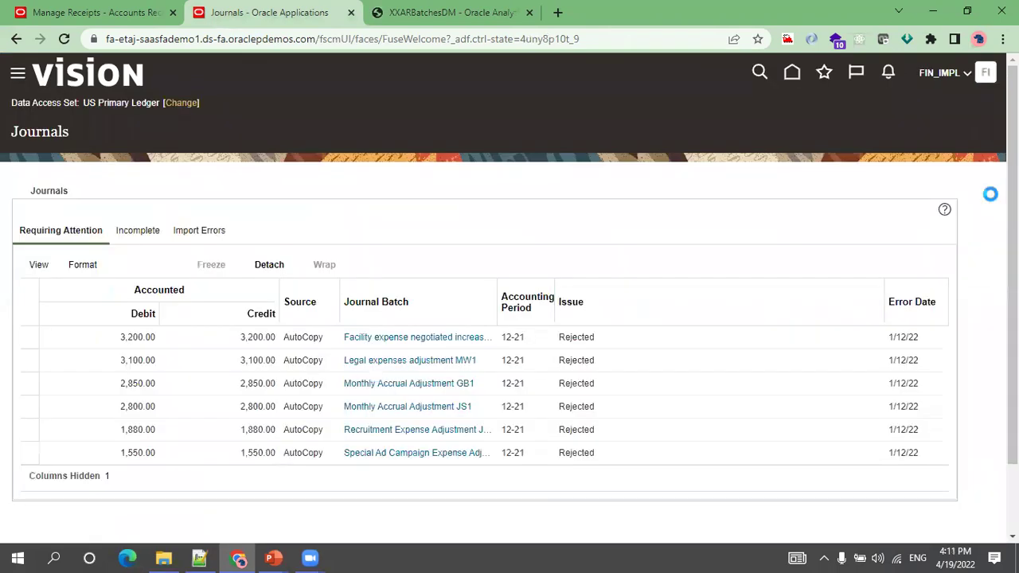
click(990, 194)
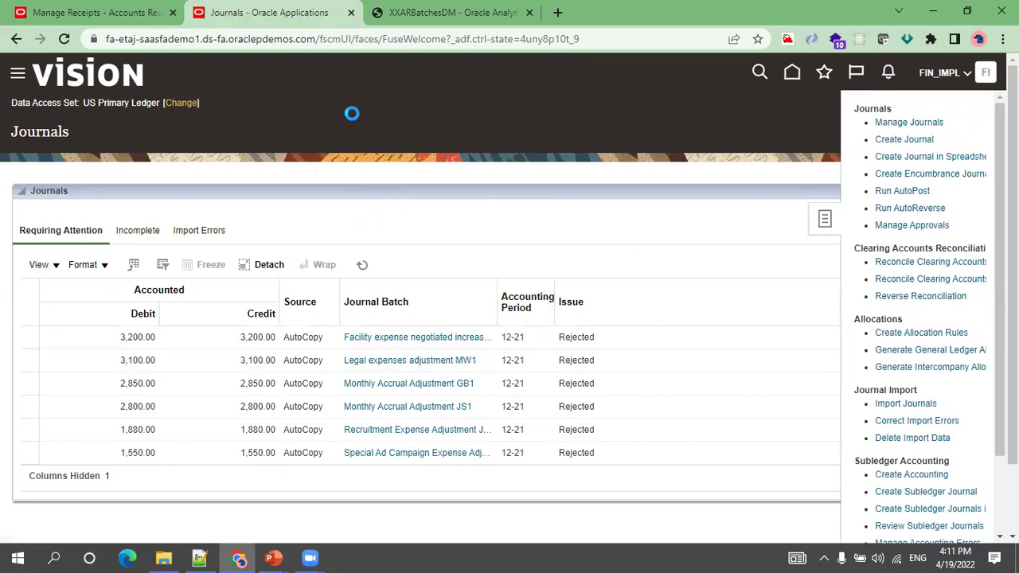
Search for journals named 04-22 Receipts and open the 2,500 USD US Primary Ledger journal
click(442, 221)
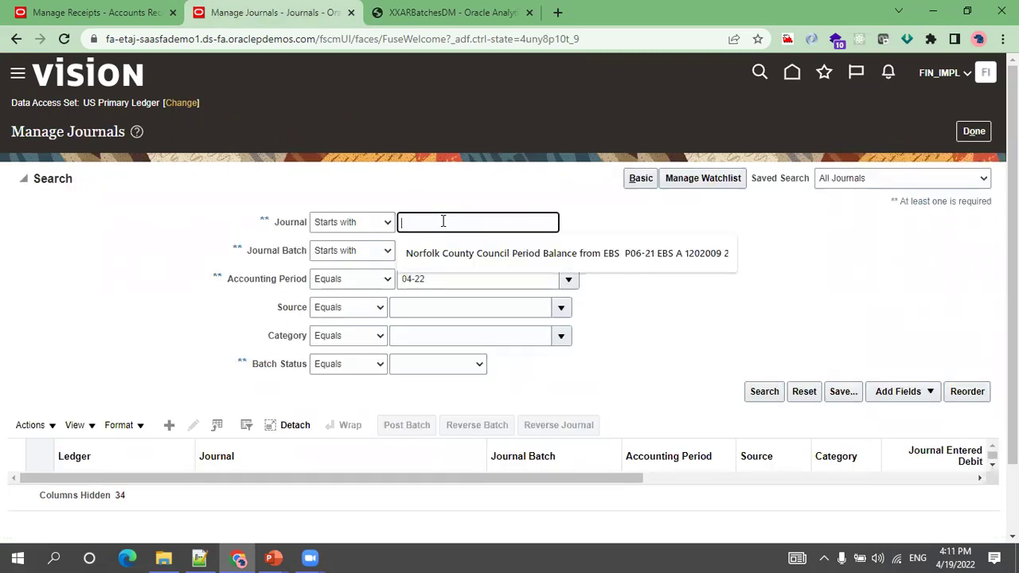
key(ctrl+v)
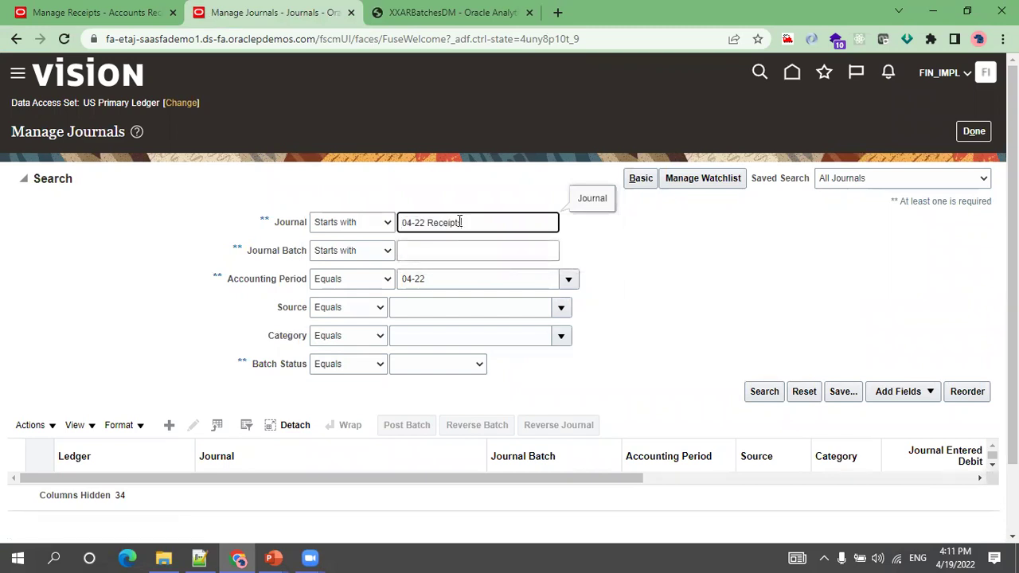
click(761, 388)
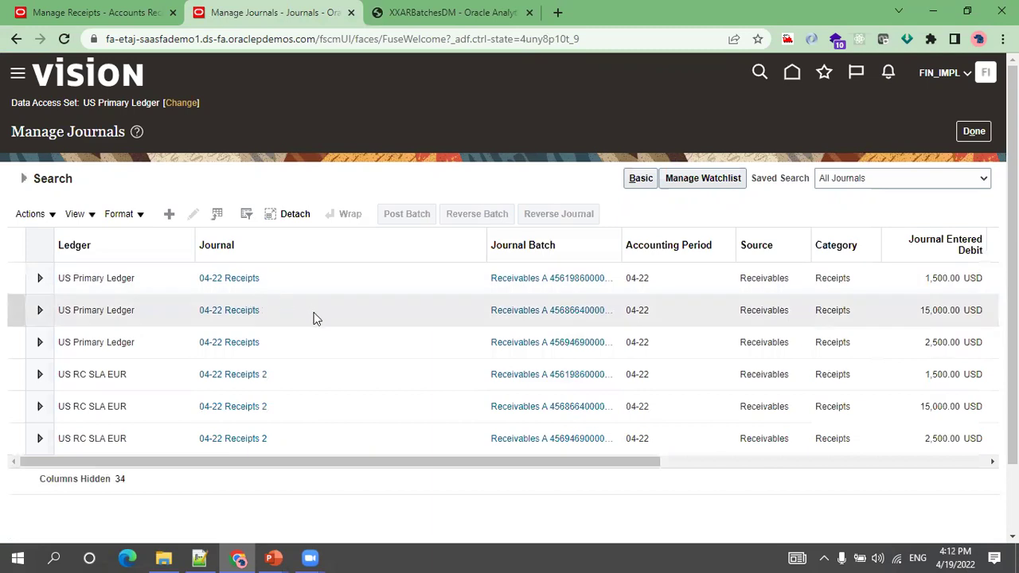
click(241, 316)
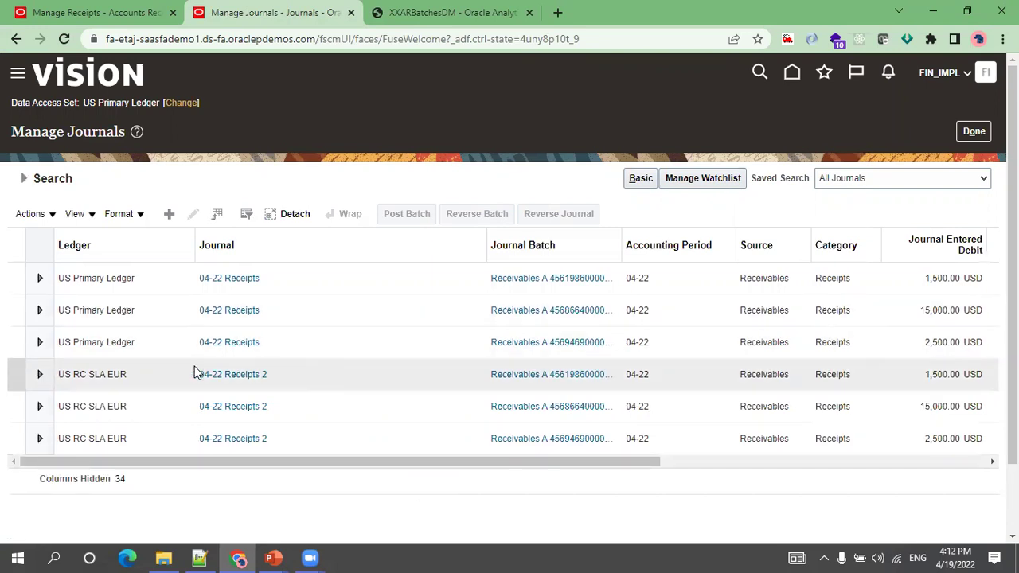
click(228, 343)
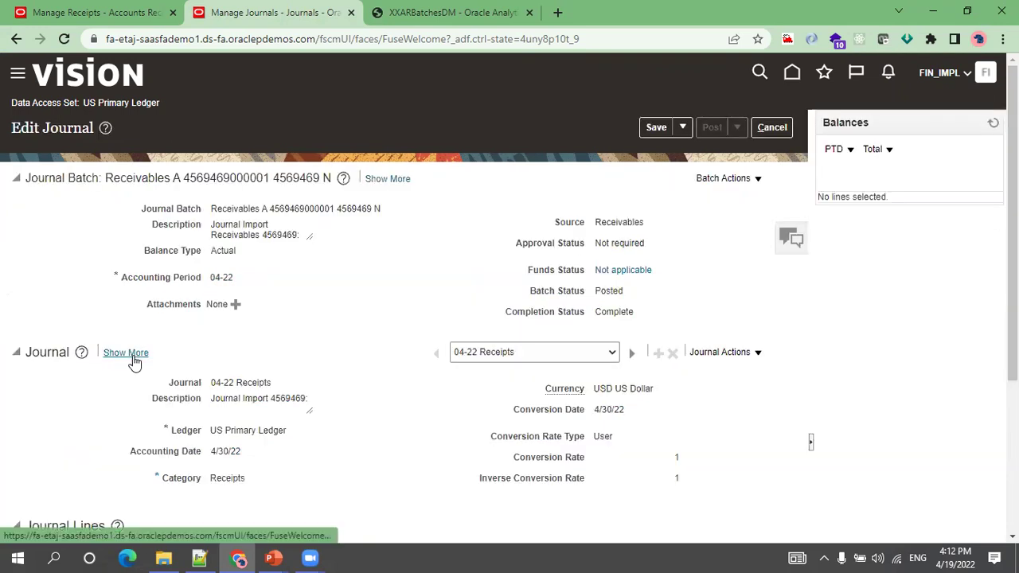
Check the balanced 2,500.00 debit and credit lines, then bring up OracleCloudERPARReceipt.pptx in PowerPoint
scroll(136, 359, down, 3)
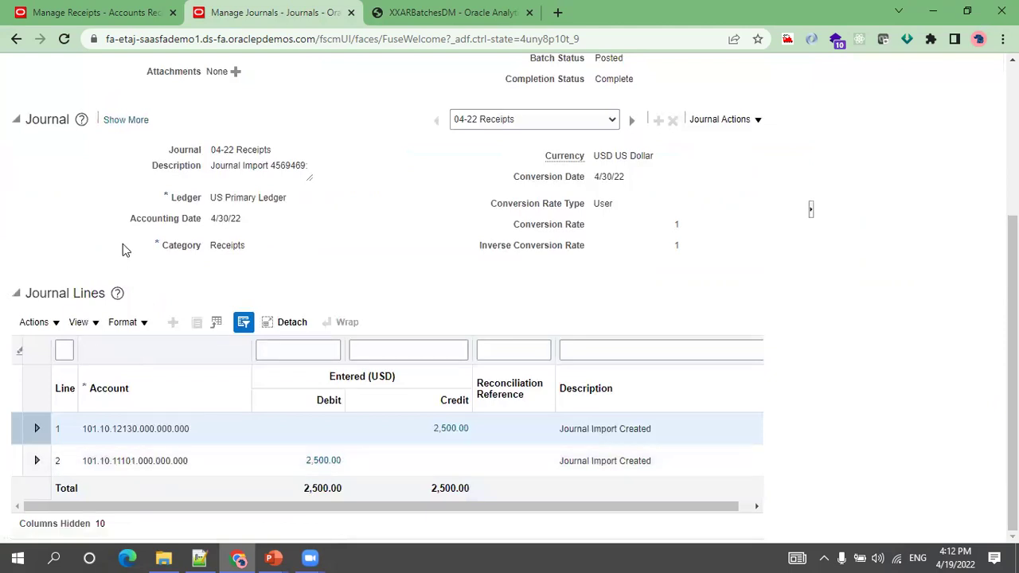
scroll(123, 247, up, 3)
scroll(122, 247, down, 3)
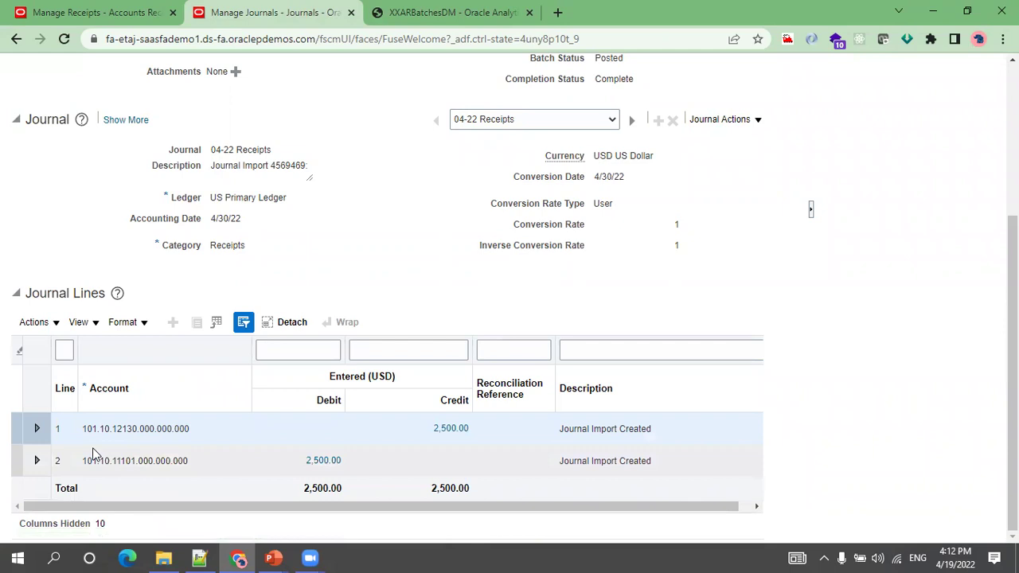
scroll(191, 396, up, 3)
scroll(207, 344, down, 3)
mouse_move(274, 558)
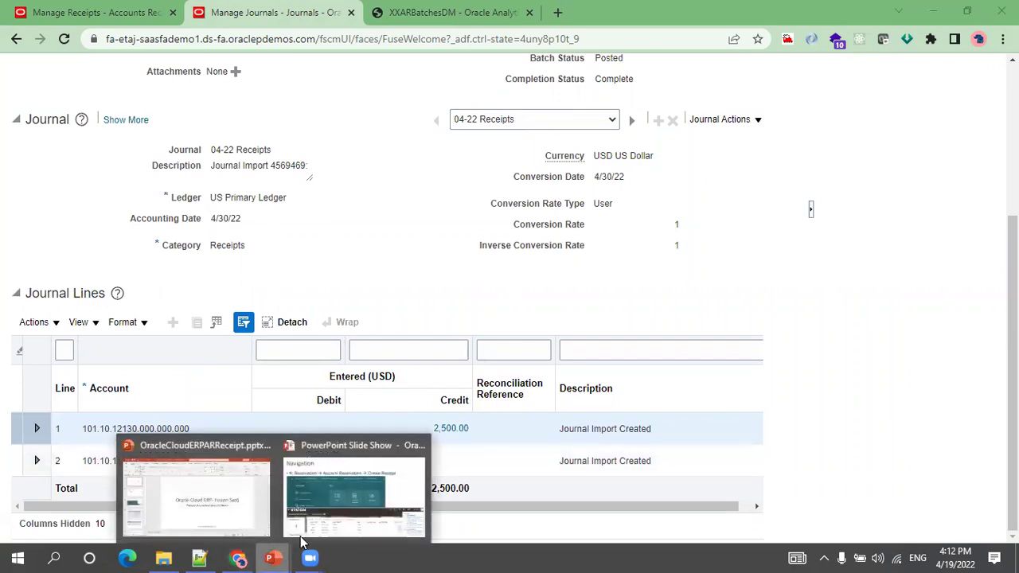
click(237, 491)
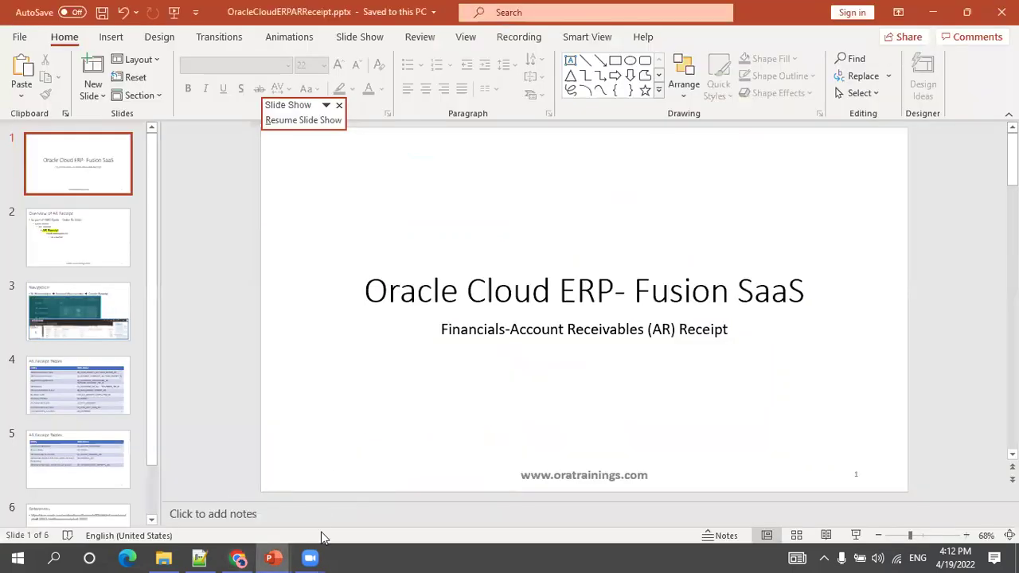
Resume the full-screen slide show and advance to slide 4, AR Receipt Tables
mouse_move(275, 557)
click(346, 494)
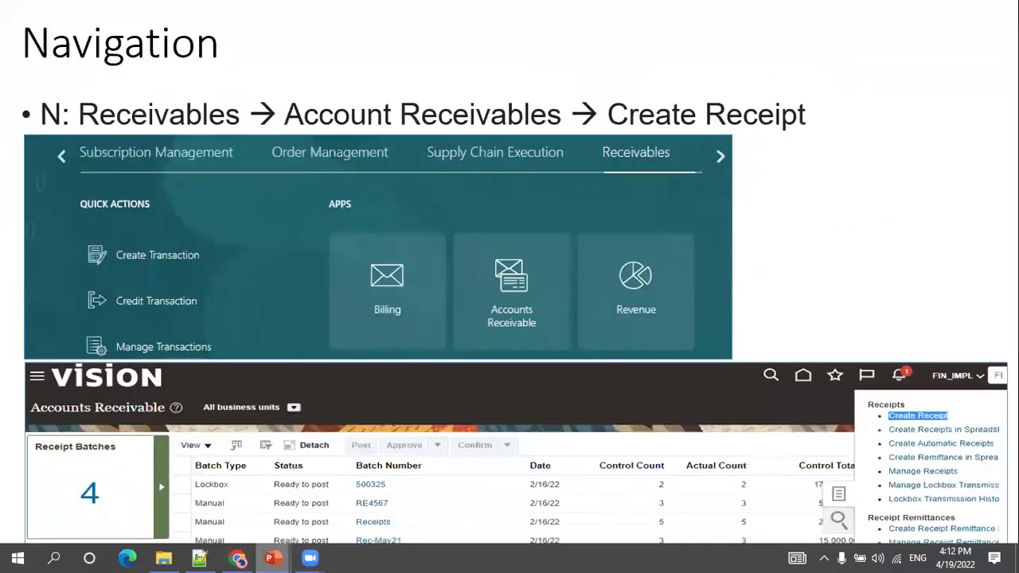
click(768, 426)
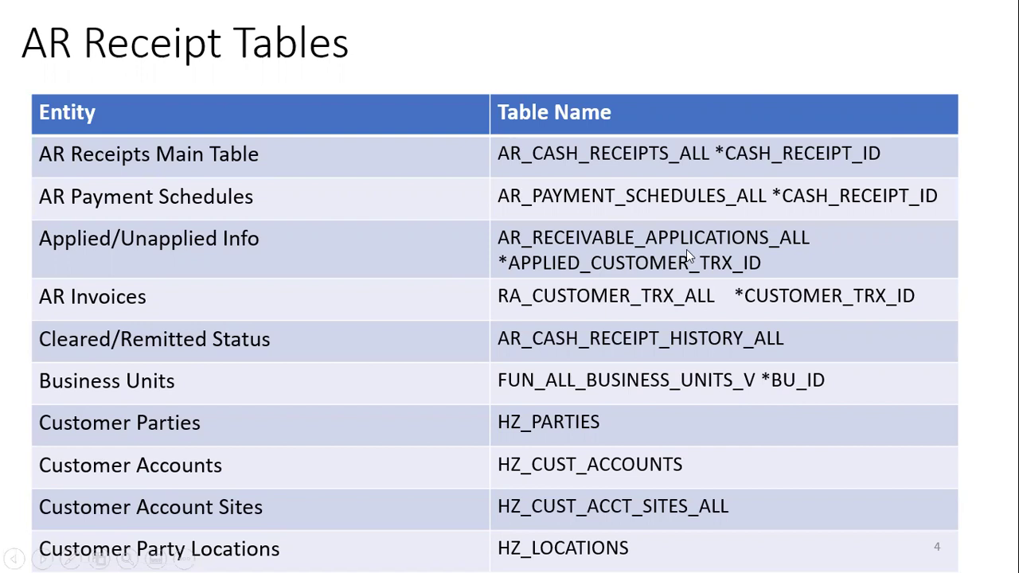
Advance to slide 5 listing AR_RECEIPT_METHODS through AR_INTERIM_CASH_RECEIPTS_ALL, then end the show
key(Right)
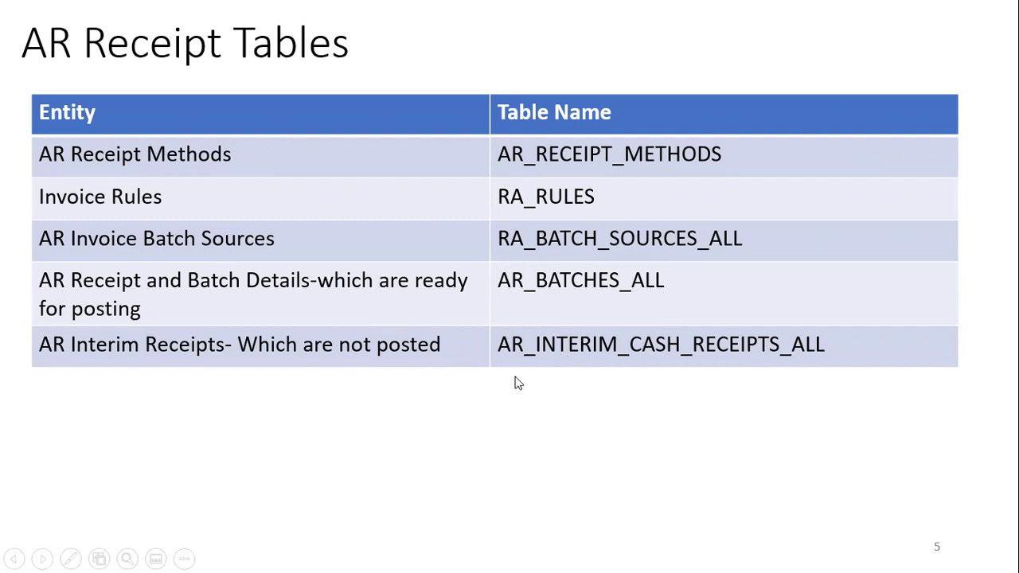
key(Escape)
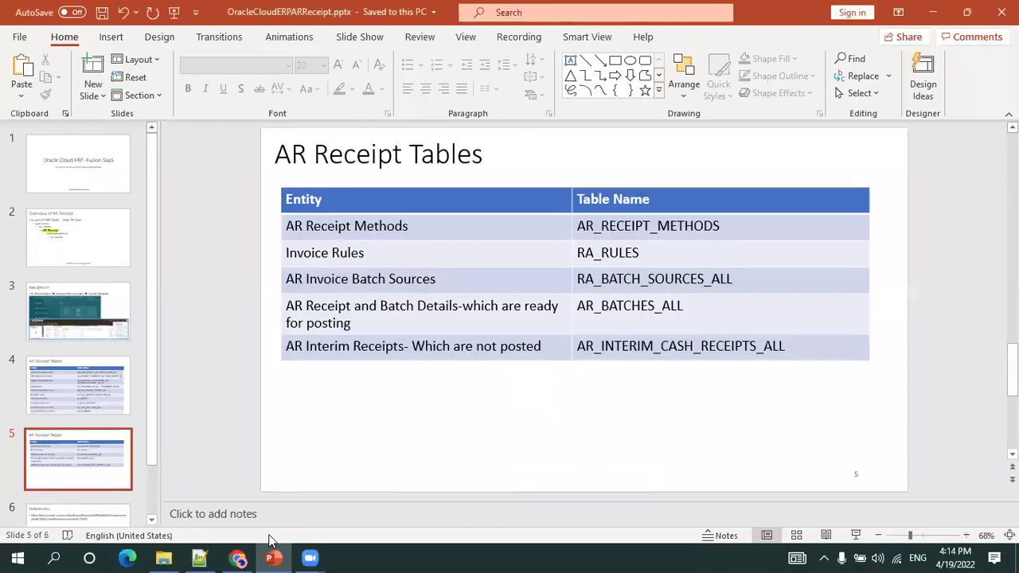
Cancel the 04-22 Receipts journal and go from Manage Receipts back to the Accounts Receivable overview
click(238, 558)
scroll(613, 92, up, 3)
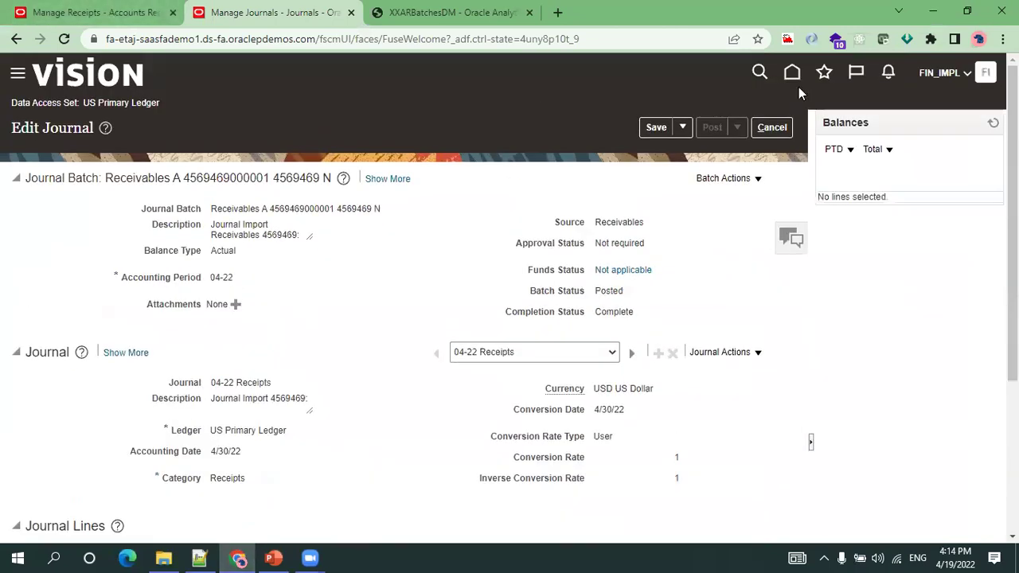
click(771, 128)
click(97, 12)
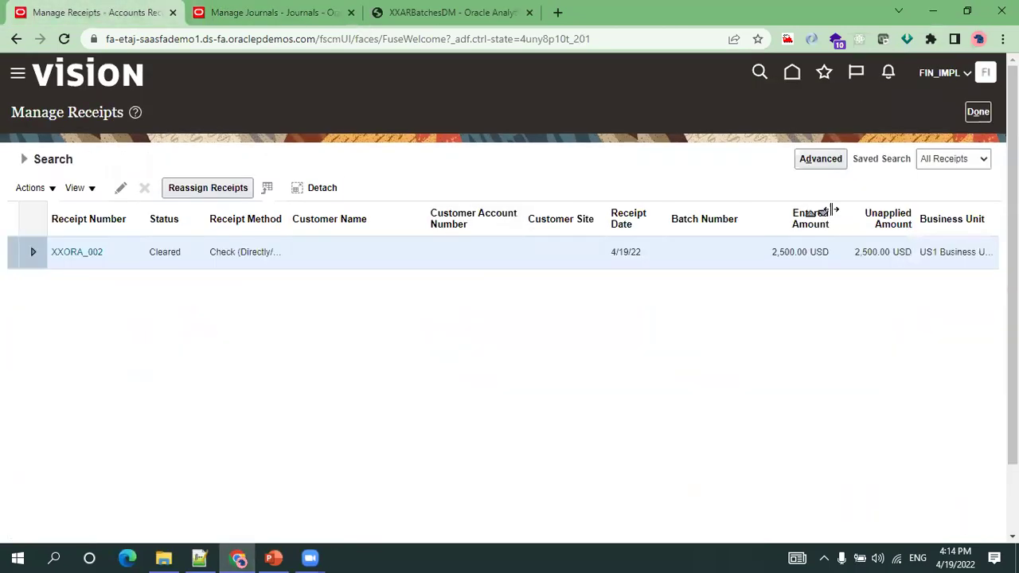
click(973, 113)
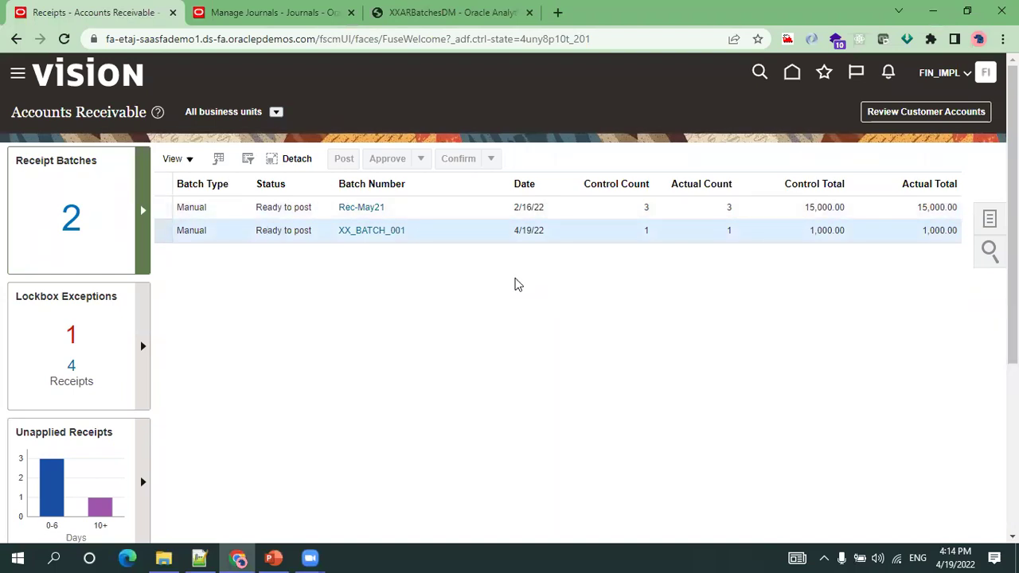
click(273, 558)
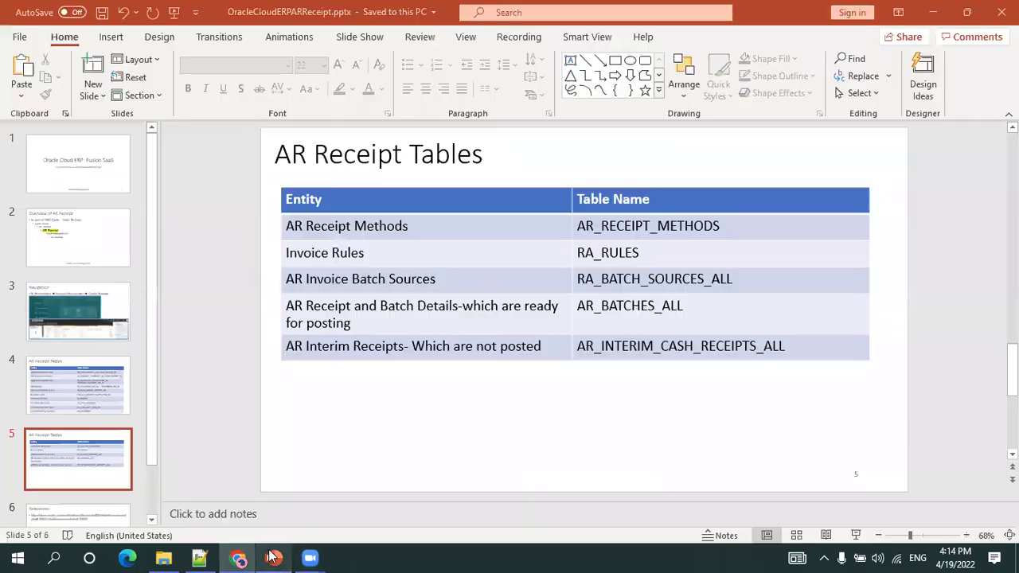
click(653, 353)
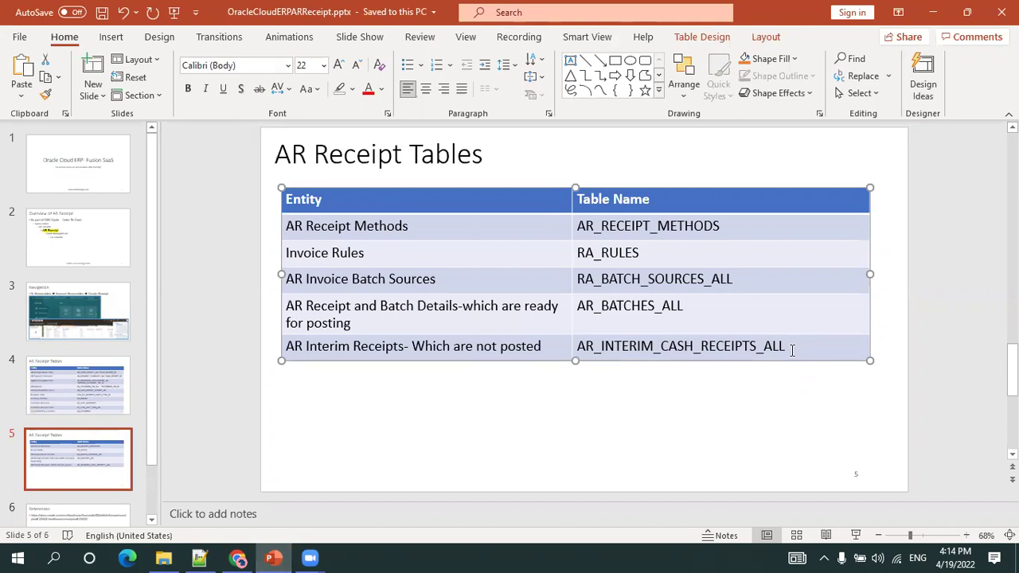
drag(792, 350, 417, 312)
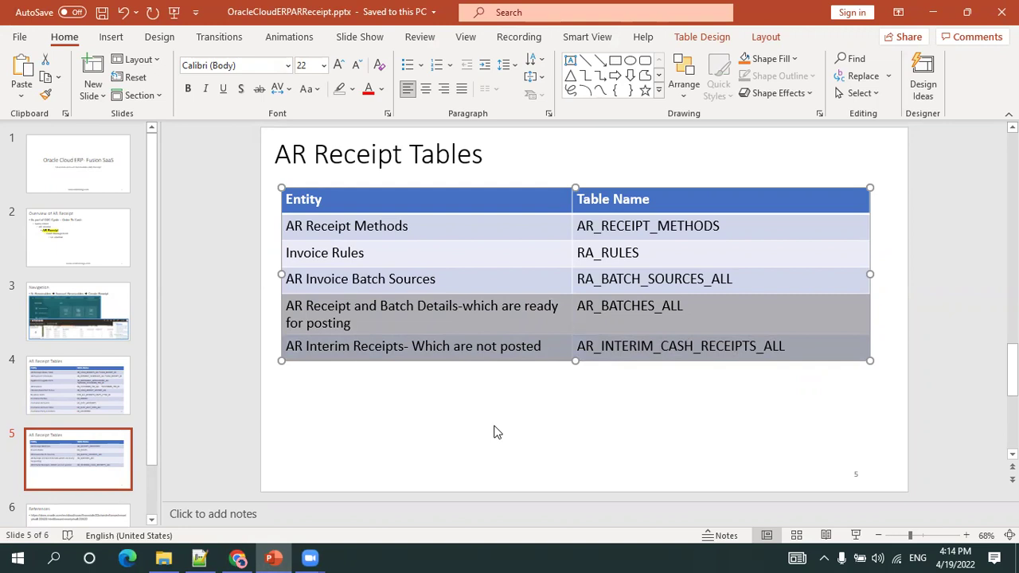
key(alt+Tab)
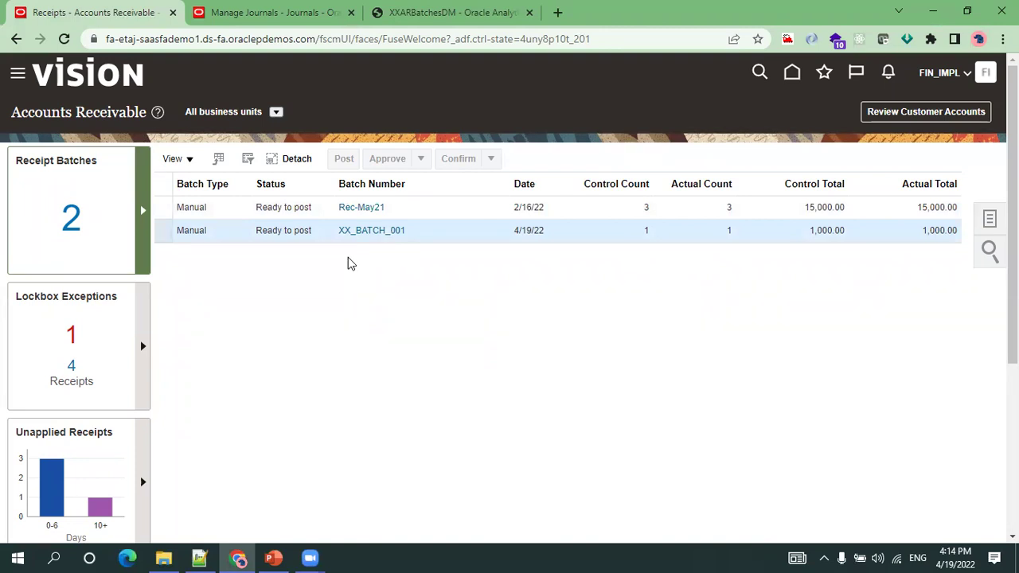
key(alt+Tab)
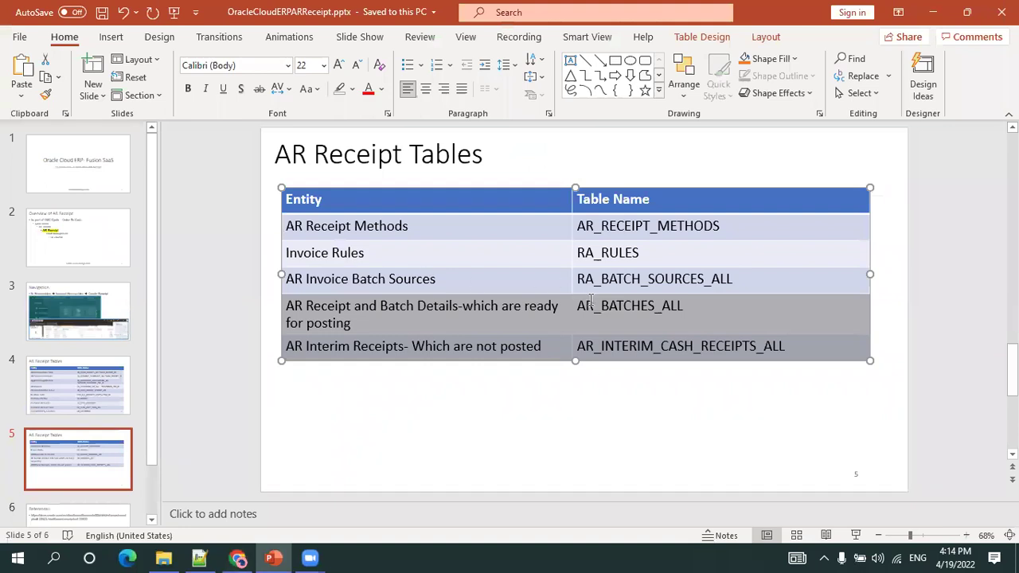
click(437, 406)
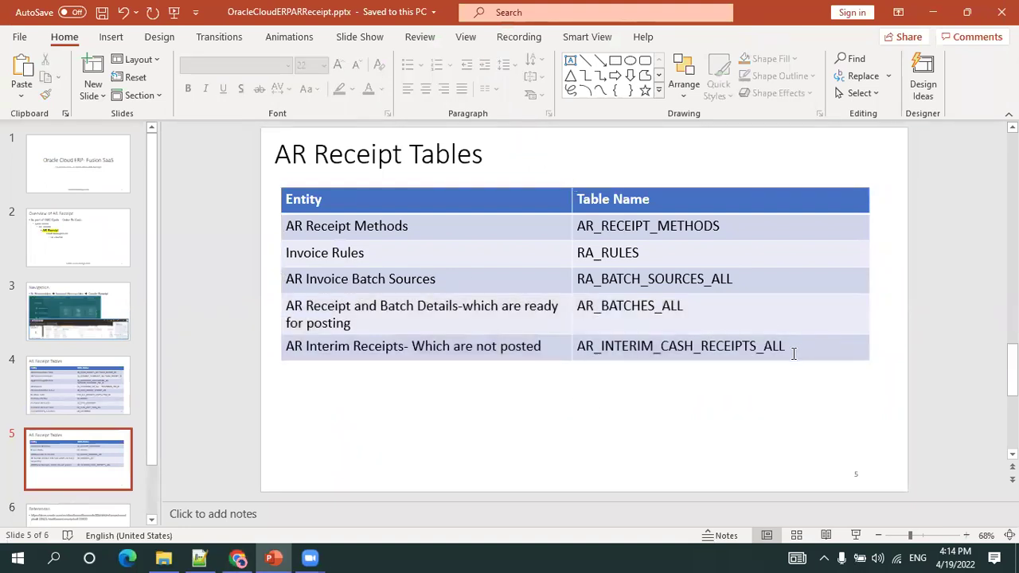
scroll(794, 354, down, 3)
scroll(794, 354, up, 6)
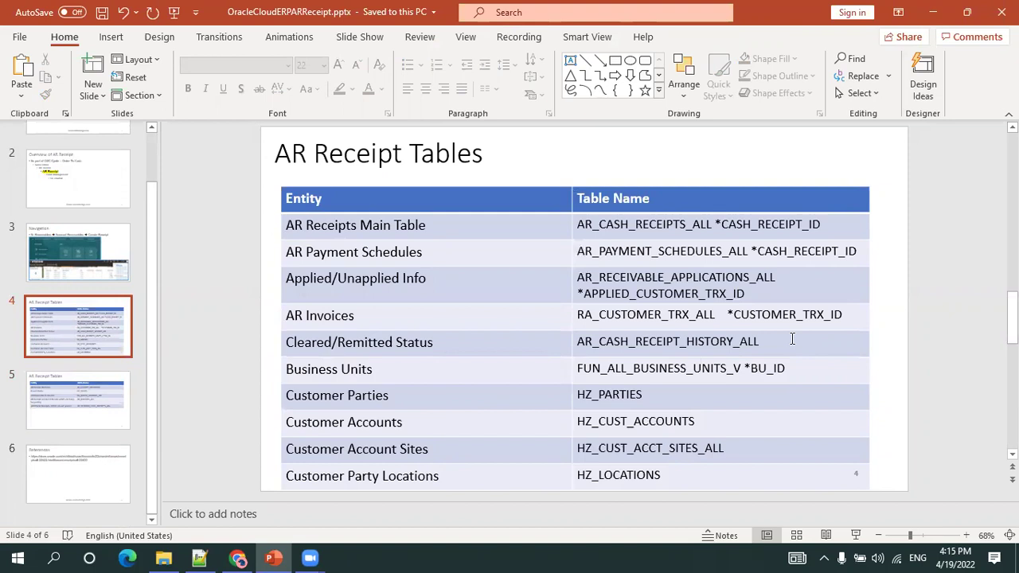
drag(745, 294, 537, 253)
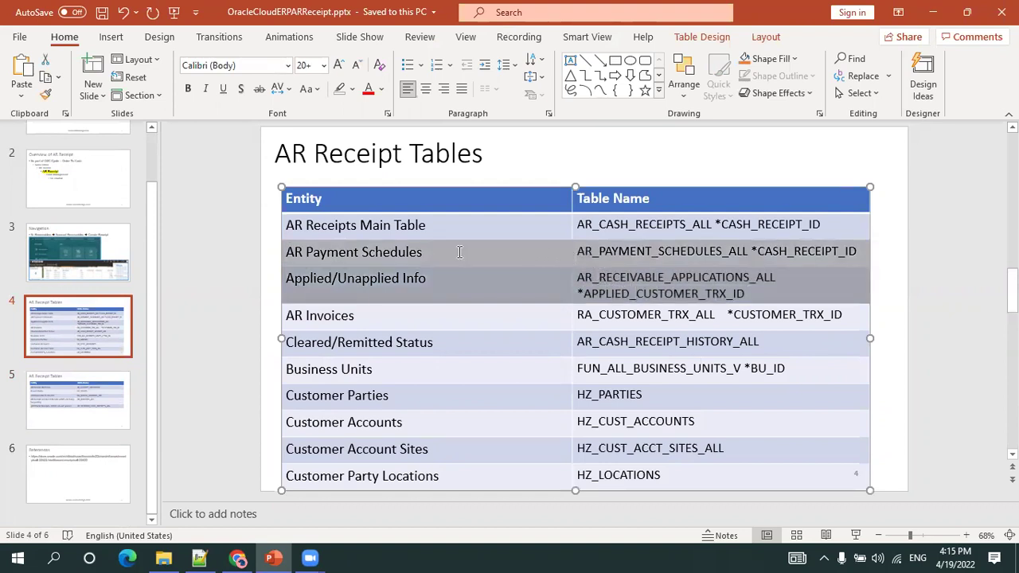
click(752, 294)
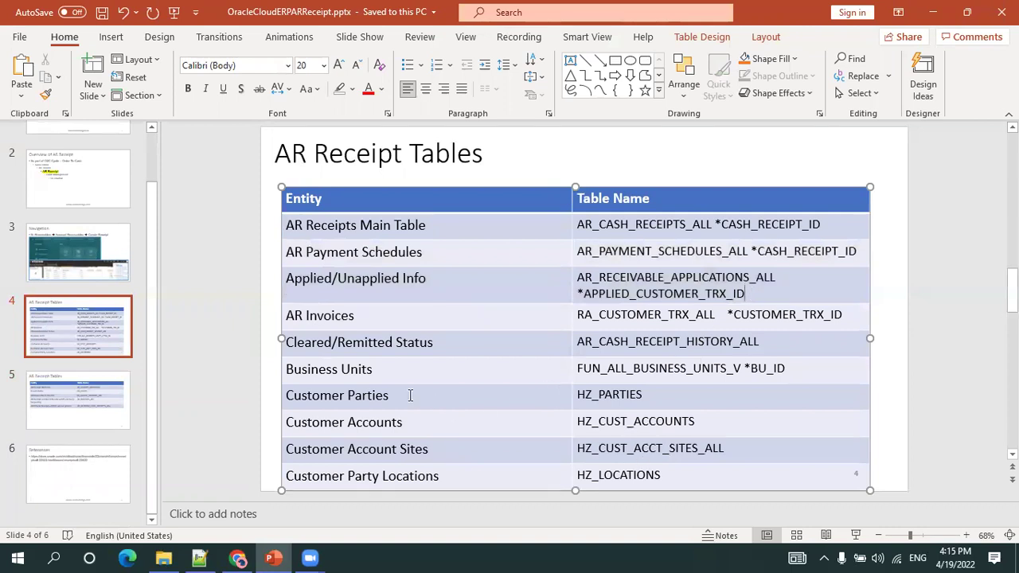
scroll(409, 396, down, 2)
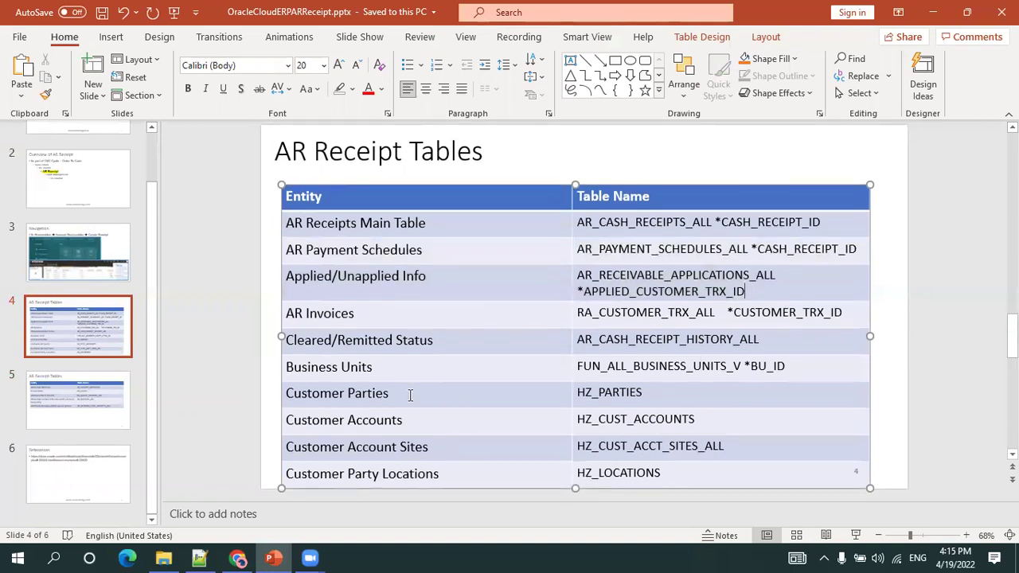